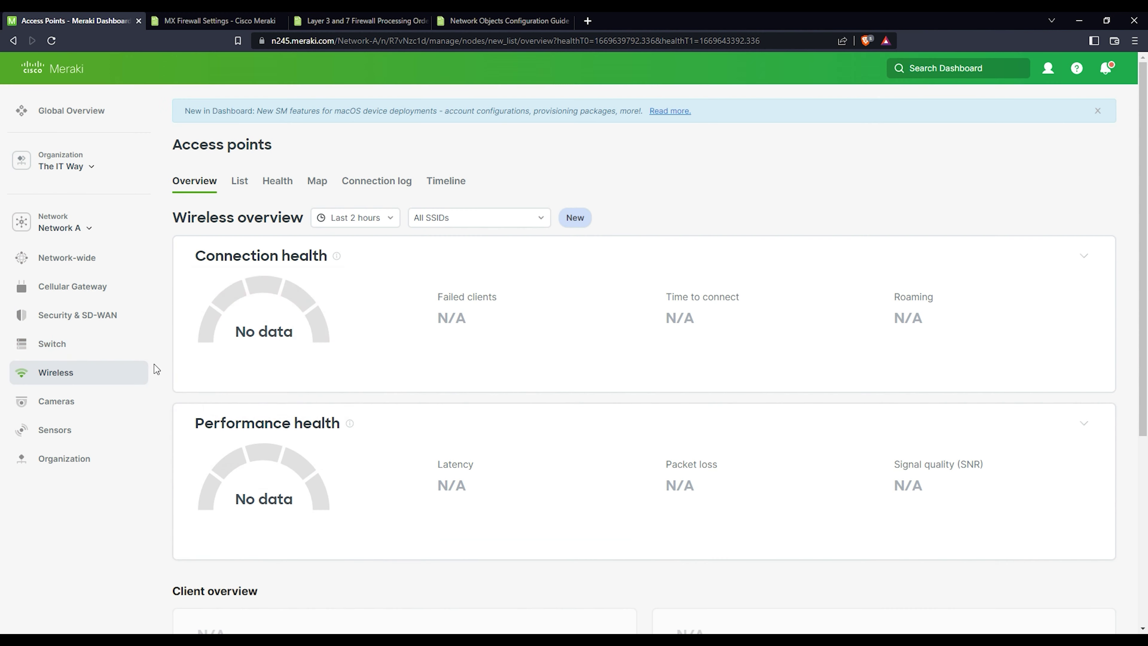
Go to Security & SD-WAN > Firewall for Network A
mouse_move(89, 314)
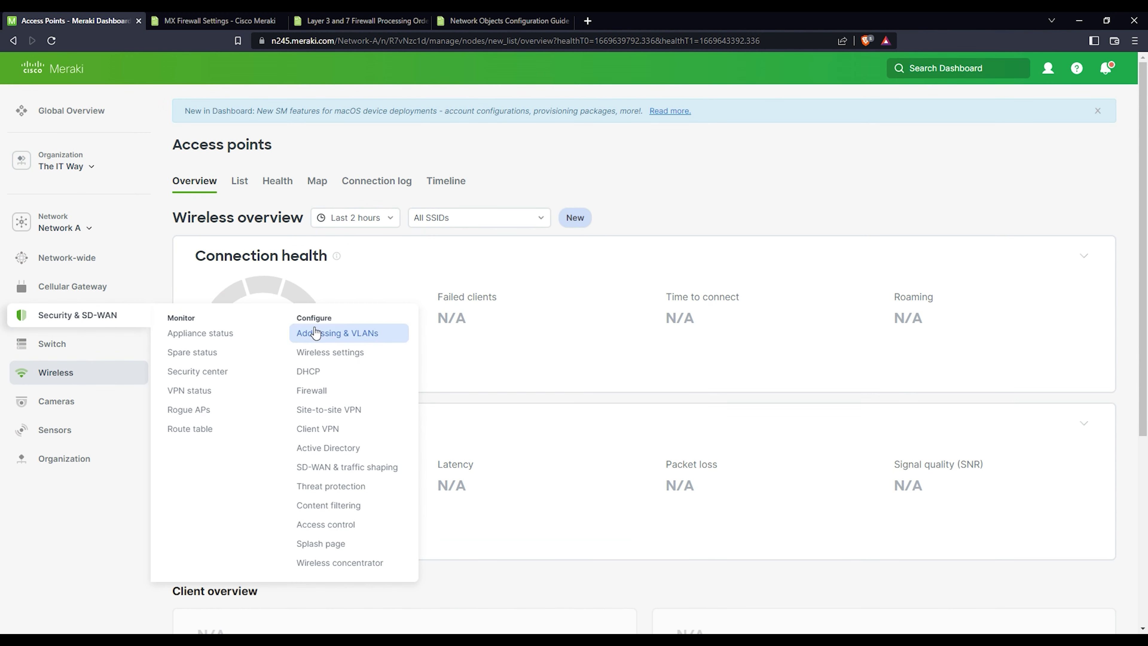
click(322, 400)
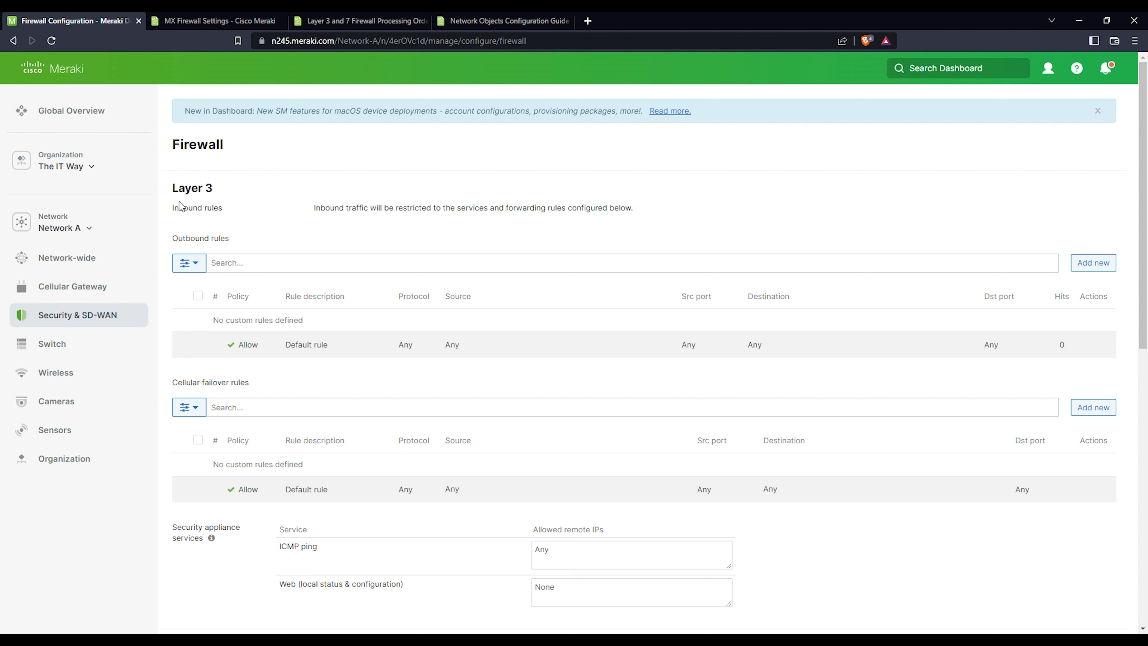
Review the inbound and outbound rule explanations, then add a new outbound Layer 3 rule
drag(174, 207, 221, 206)
drag(347, 208, 597, 218)
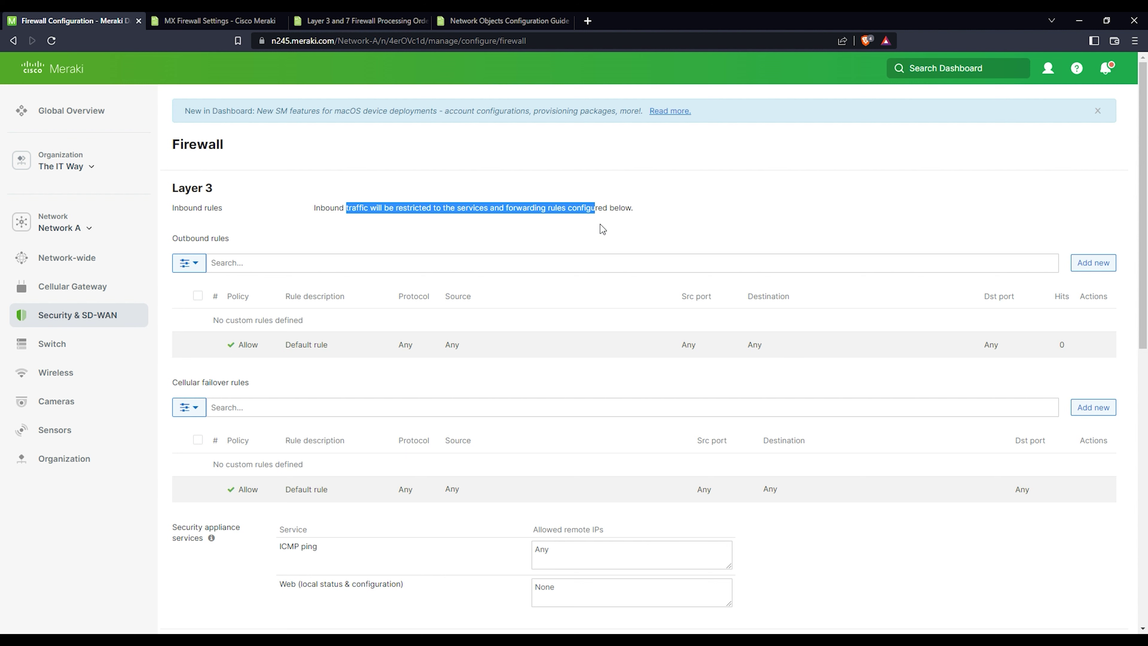
click(187, 237)
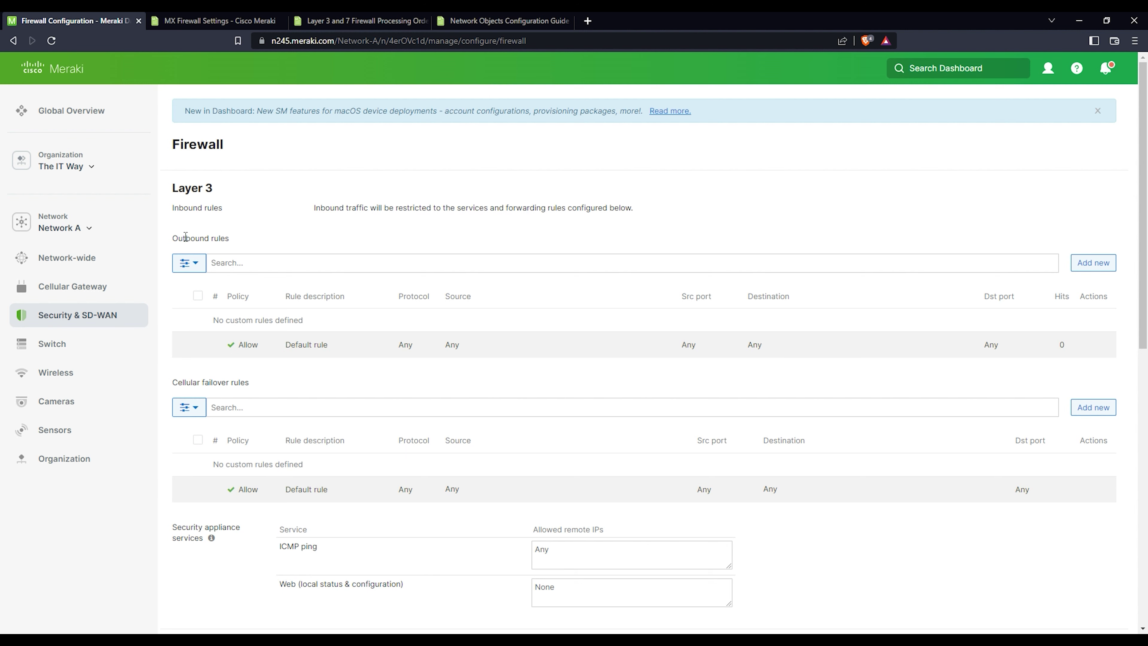
drag(187, 237, 228, 240)
click(240, 242)
double_click(250, 344)
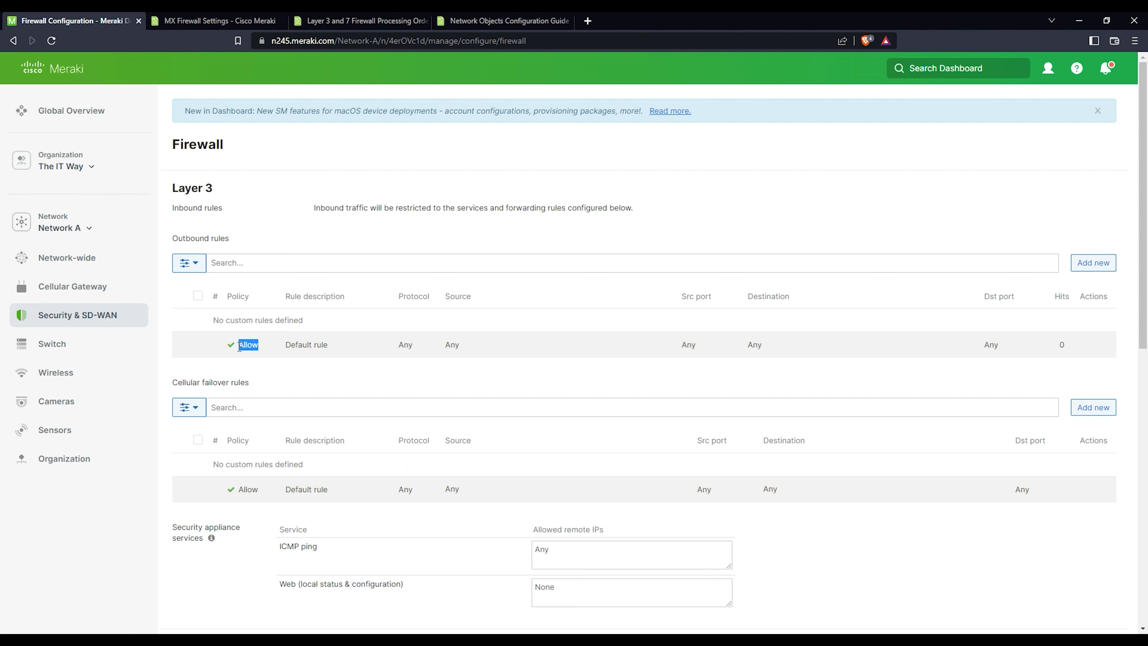
click(300, 349)
click(1094, 264)
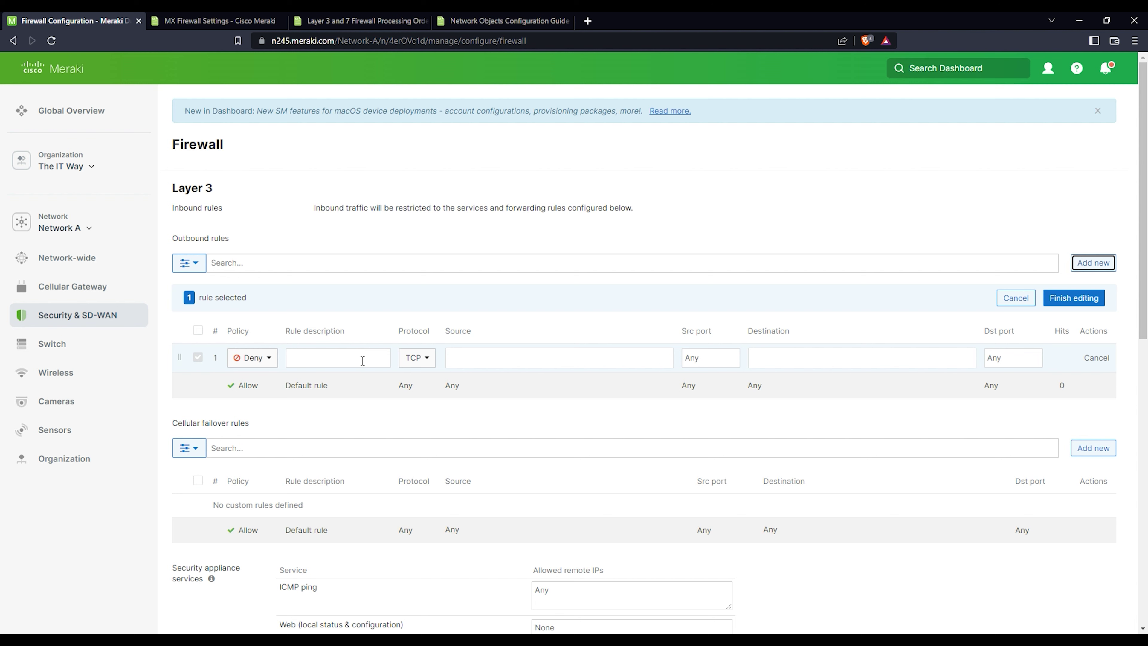
click(337, 356)
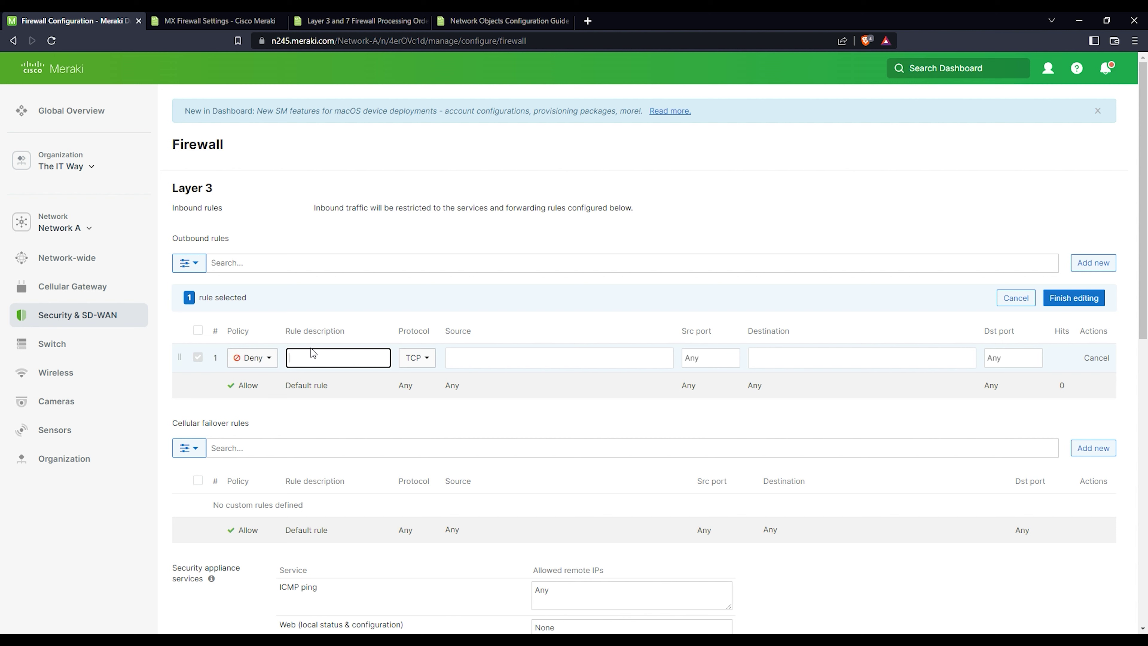
Keep the new rule's policy at Deny and give it the description 'Finance deny'
click(263, 367)
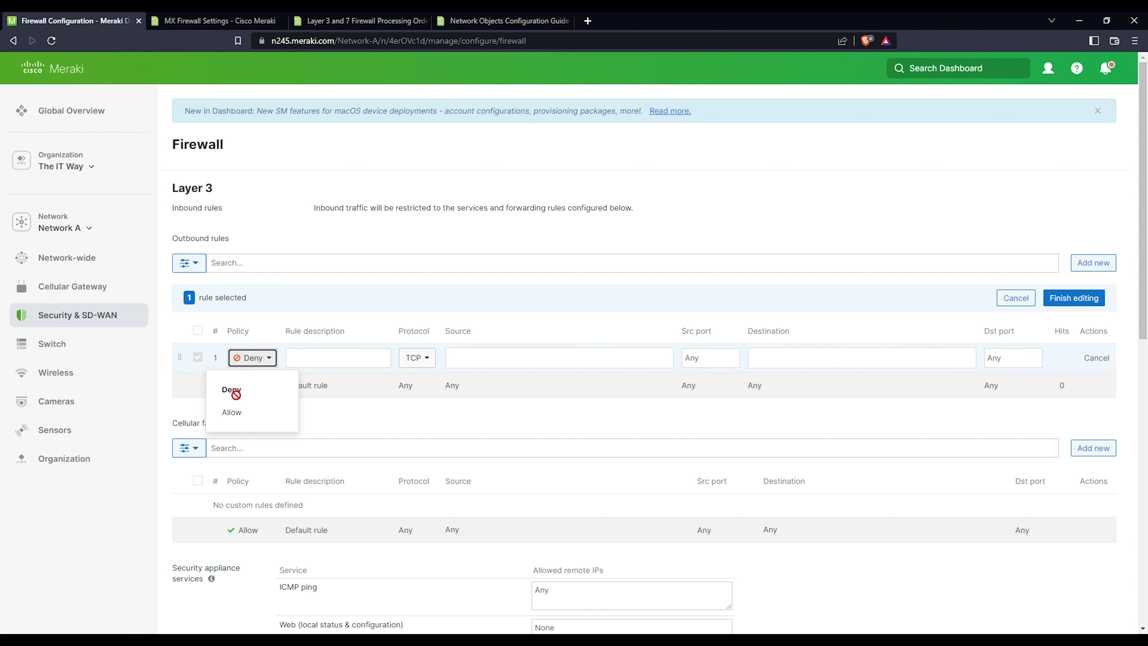
click(232, 411)
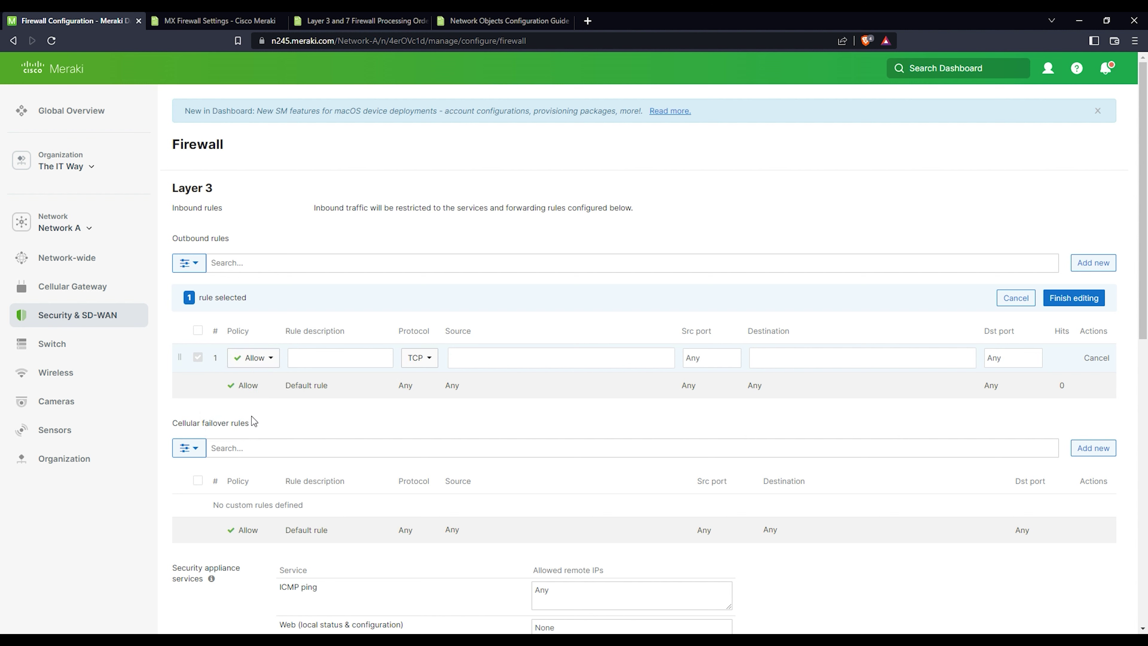
click(271, 367)
click(256, 390)
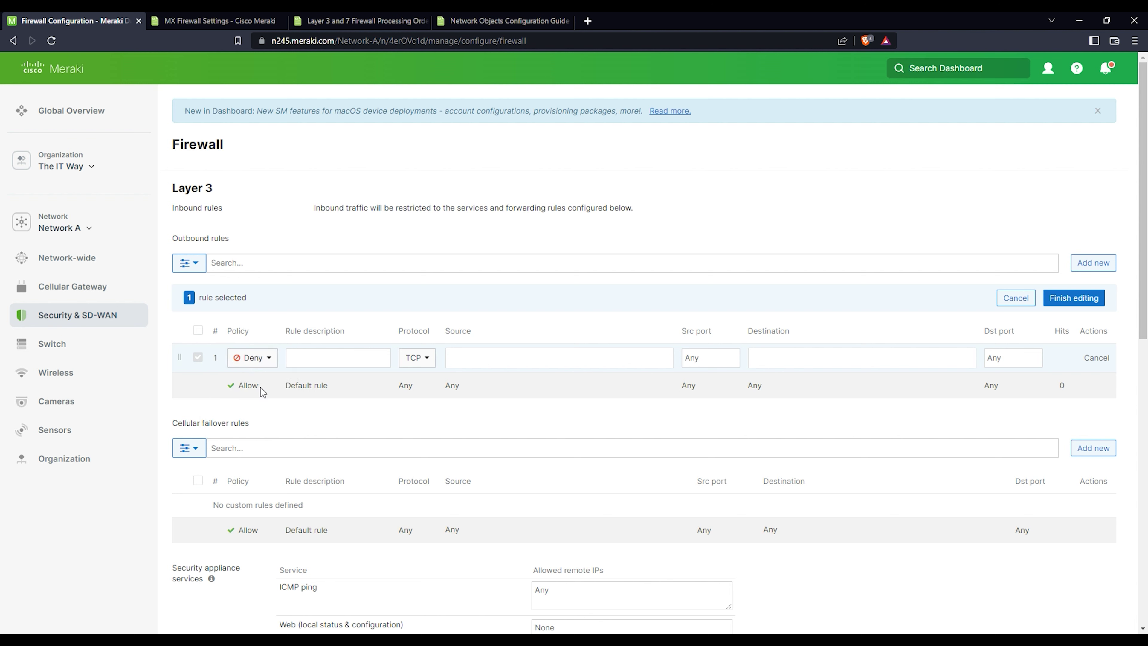
click(300, 360)
text(Finance deny)
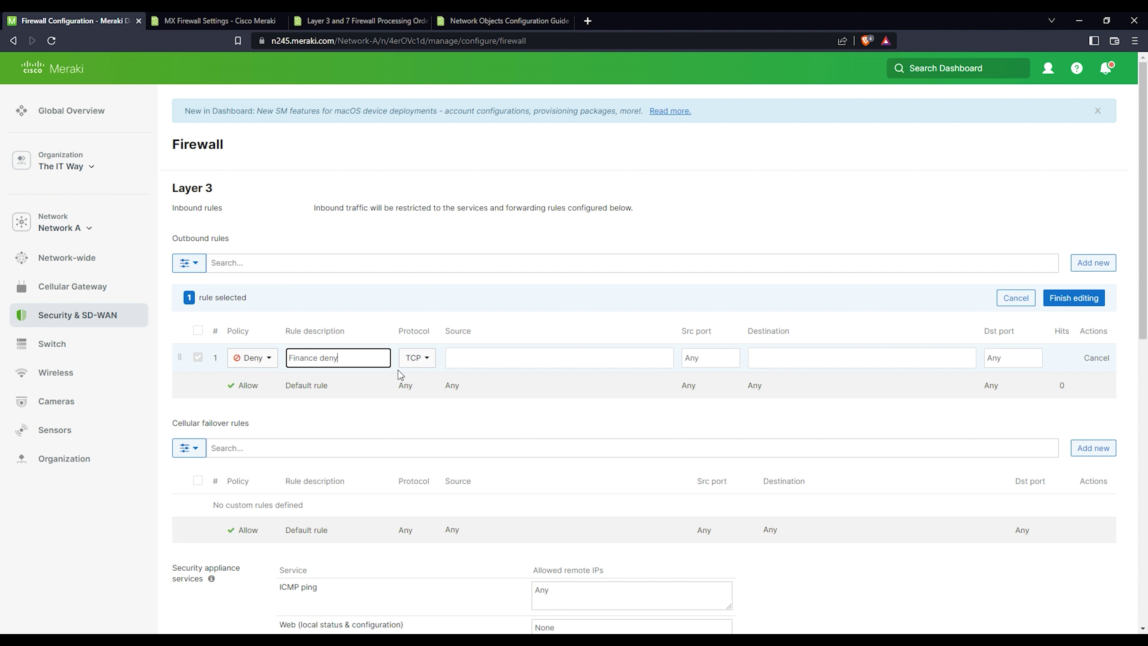
Set the rule's protocol to Any
click(418, 358)
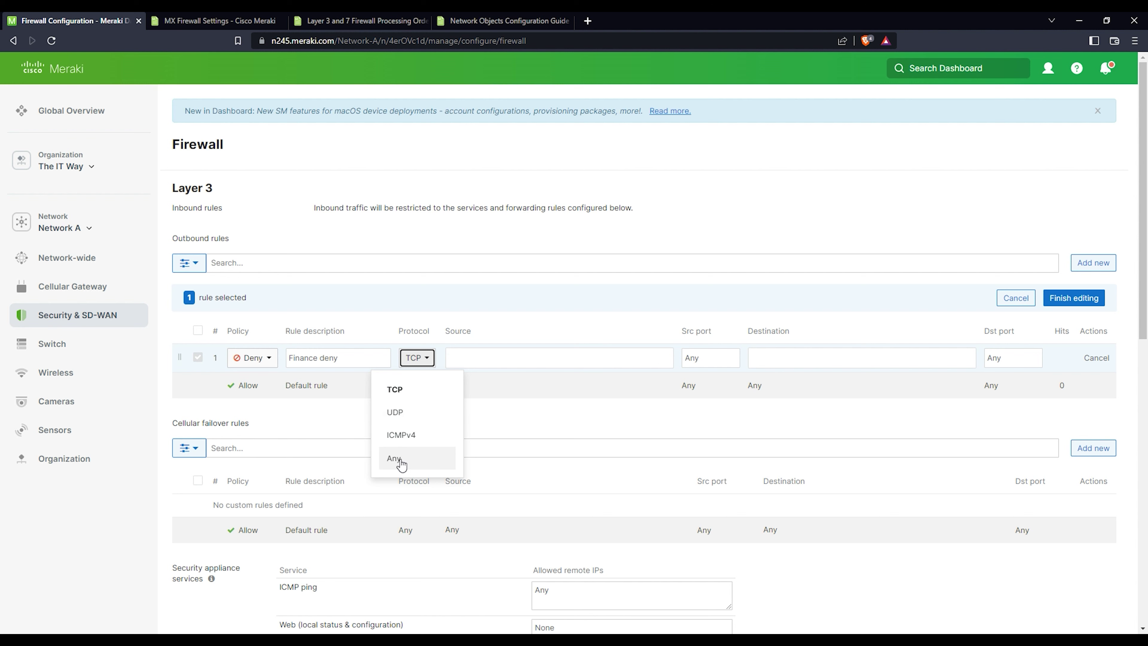
click(410, 465)
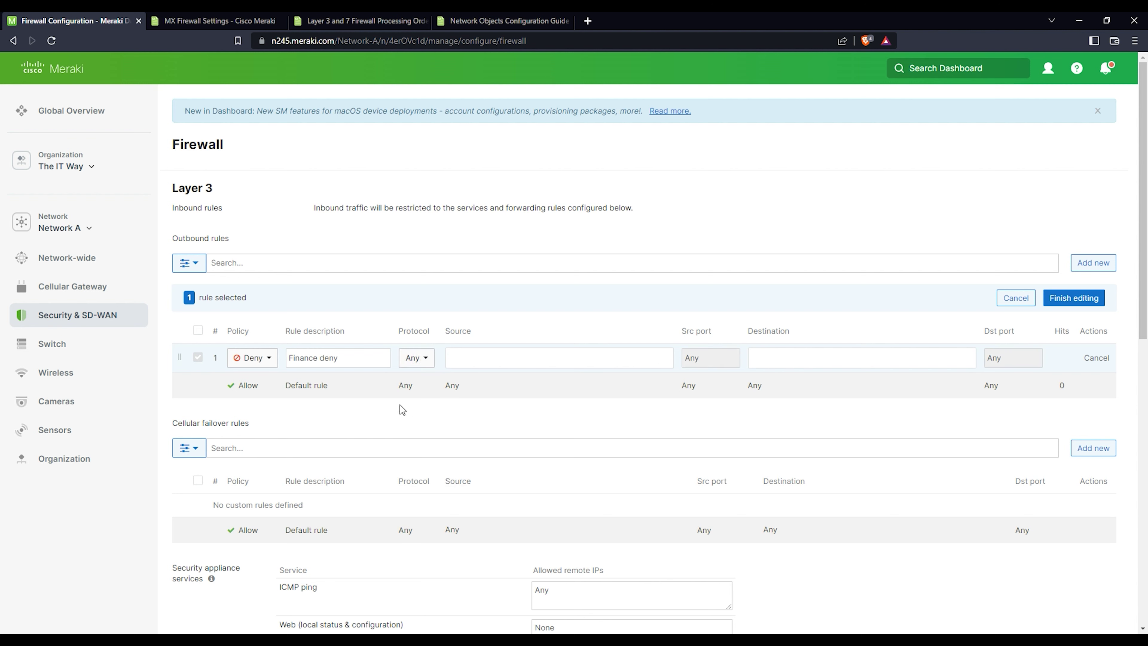
click(493, 360)
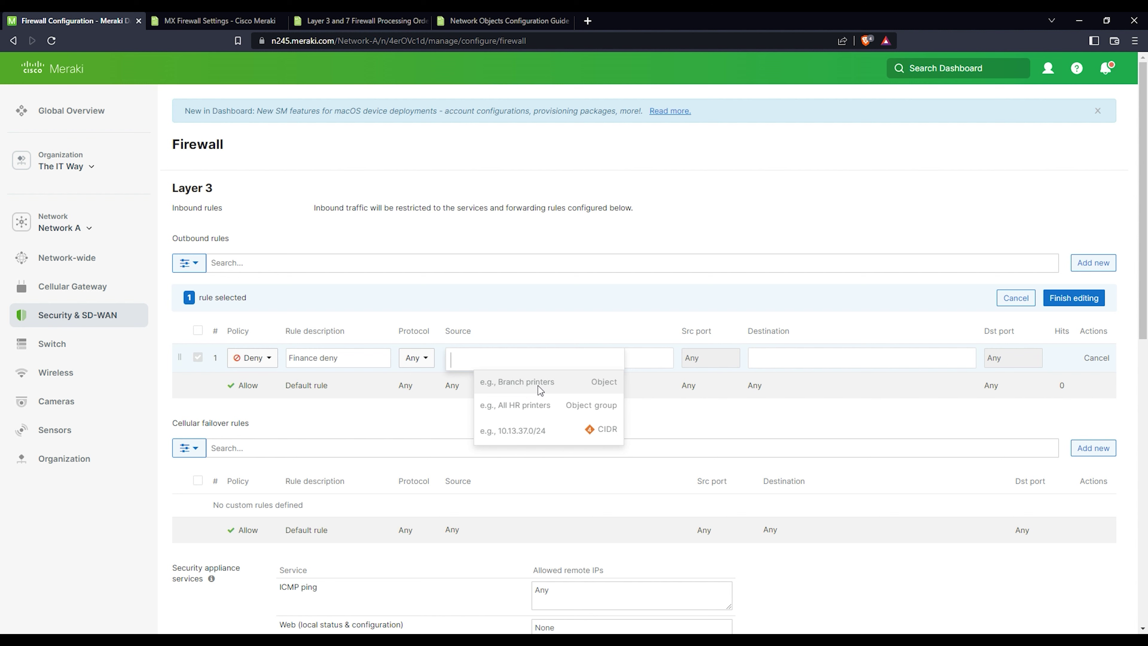
Enter 10.10.90.0/24 in the rule's Source field, correcting typos along the way
click(513, 363)
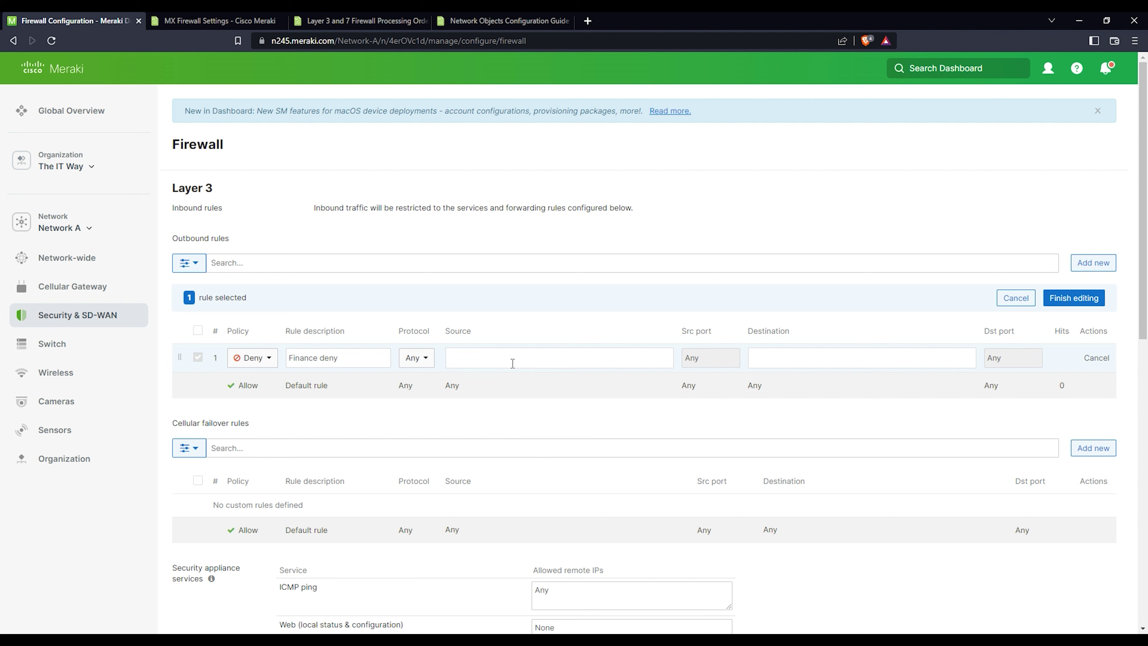
click(512, 364)
text(10)
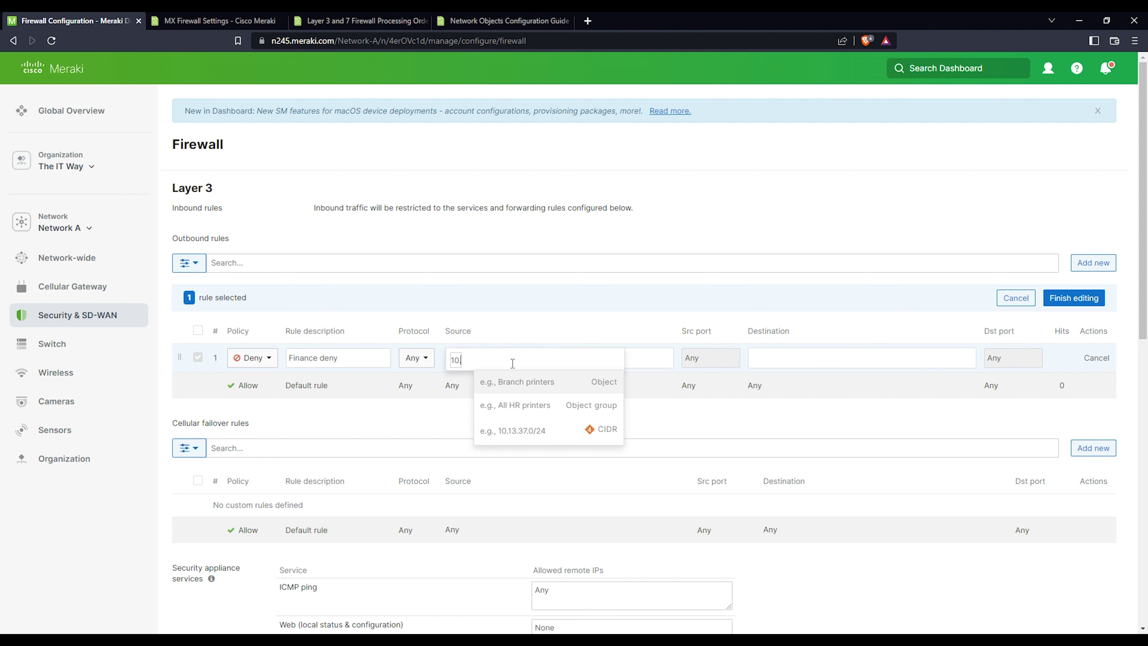
text(.10.0)
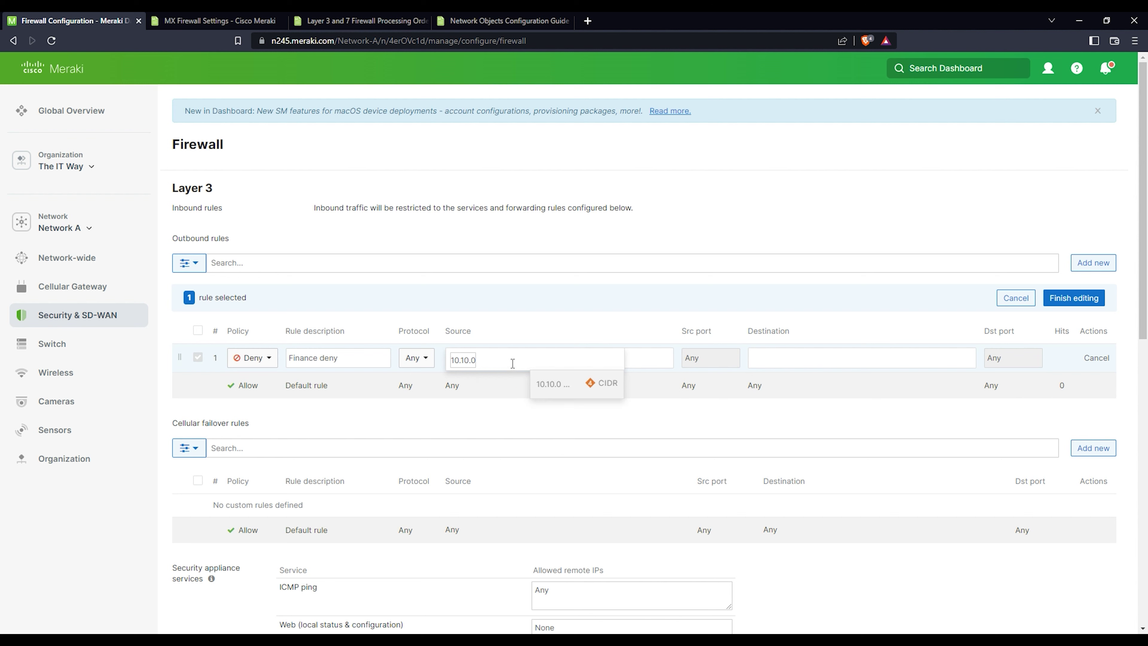
key(BackSpace)
text(90.0)
text(24)
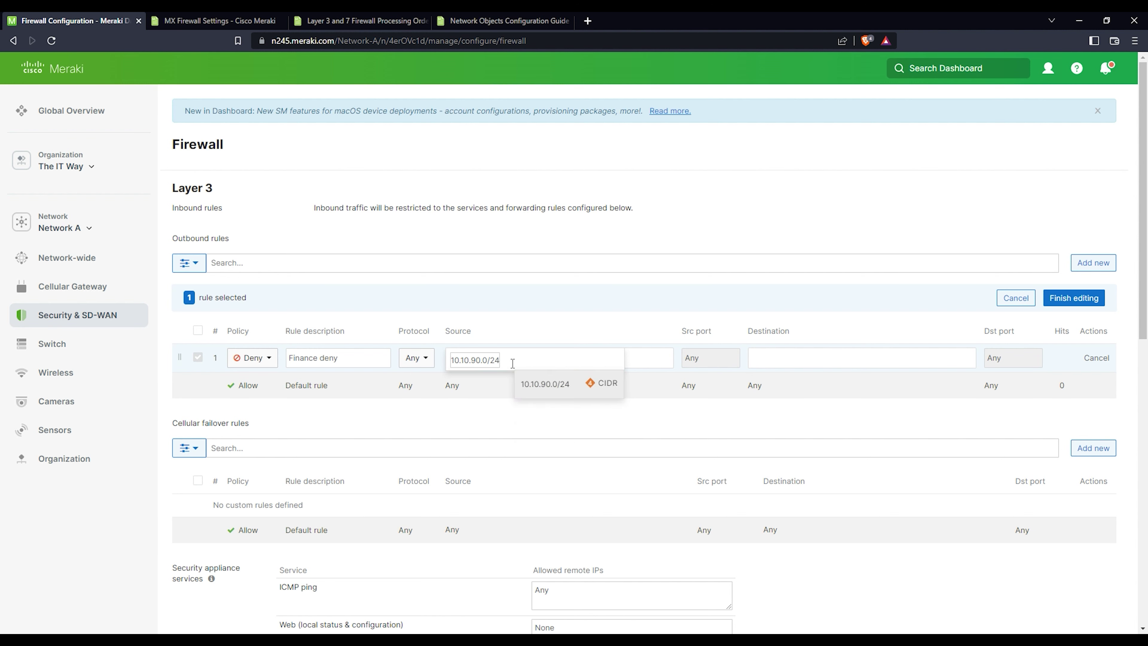
key(BackSpace)
key(BackSpace)
key(BackSpace)
text(/24)
click(793, 359)
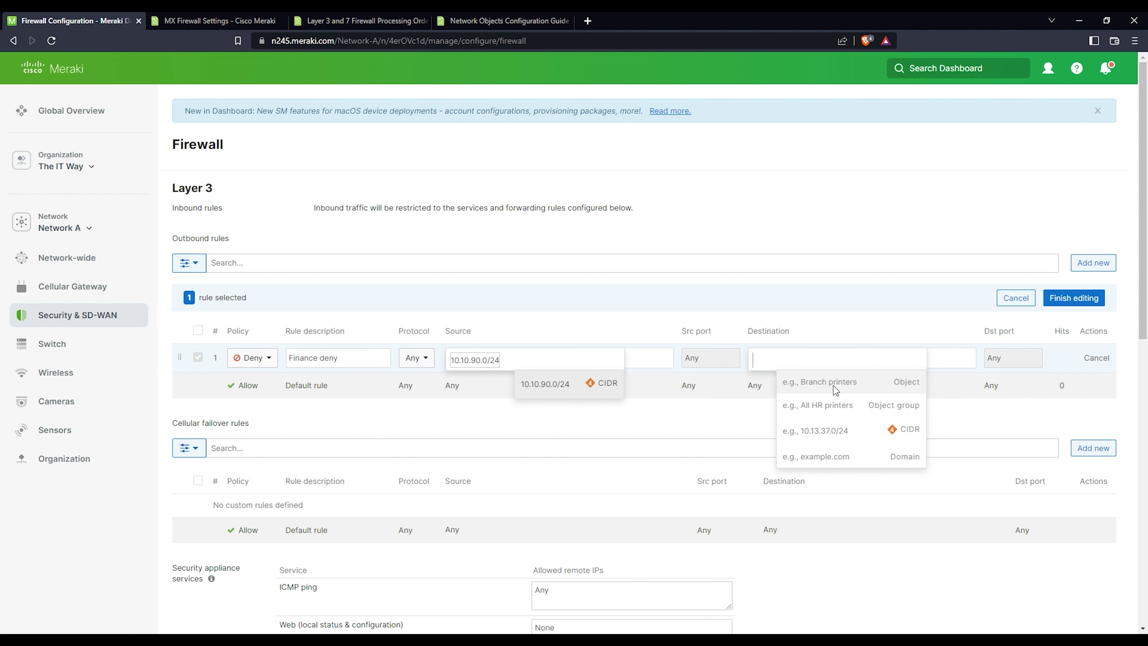
Accept 10.10.90.0/24 as a CIDR source without naming it as a policy object
click(550, 384)
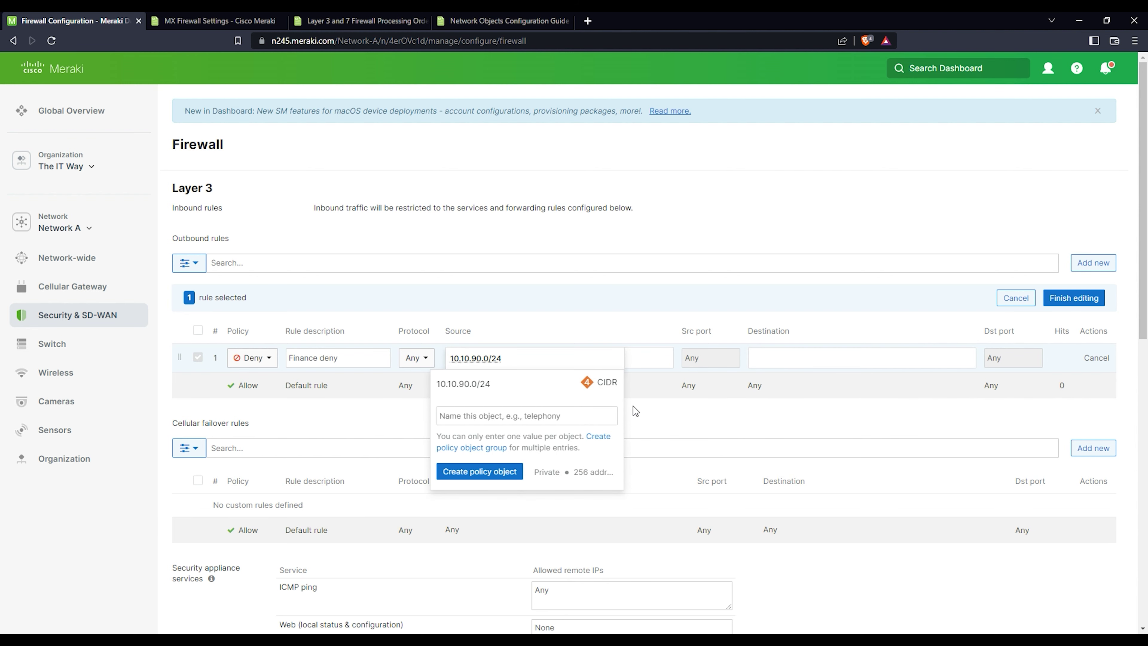
click(507, 417)
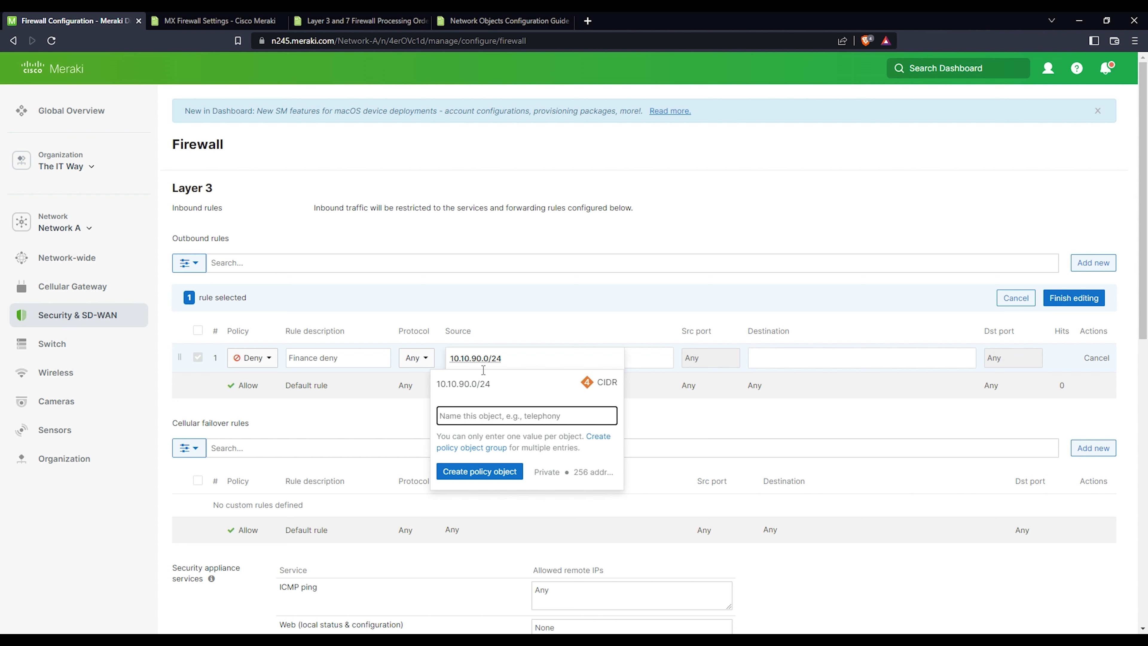
click(771, 361)
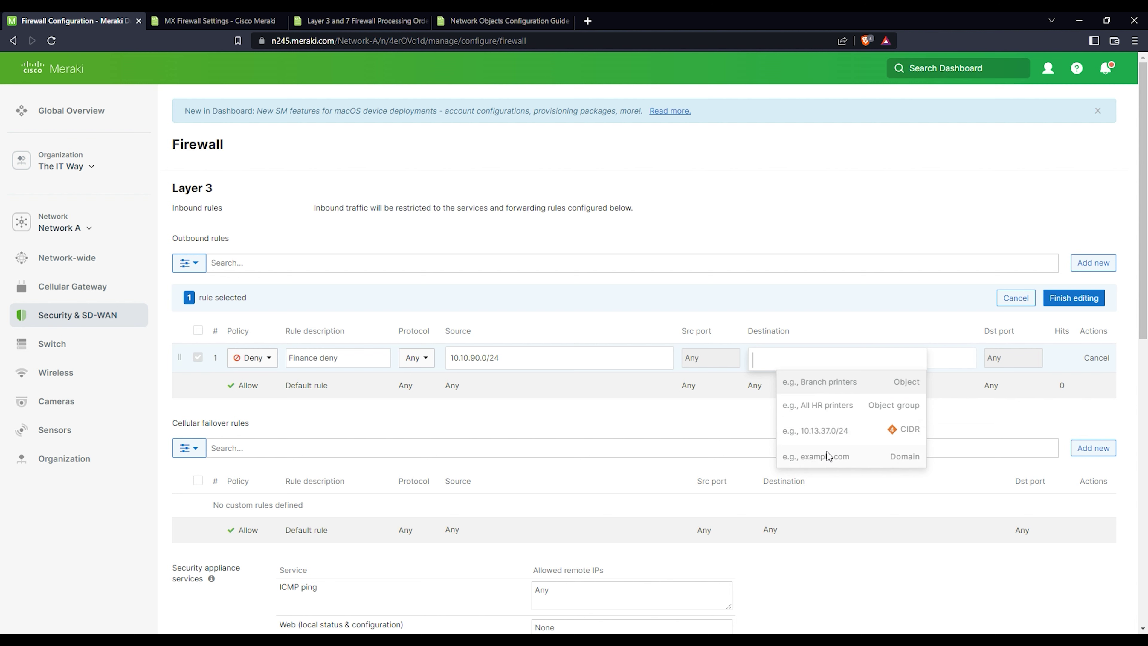
Set the destination to the domain name espn.com and finish editing the rule
click(772, 363)
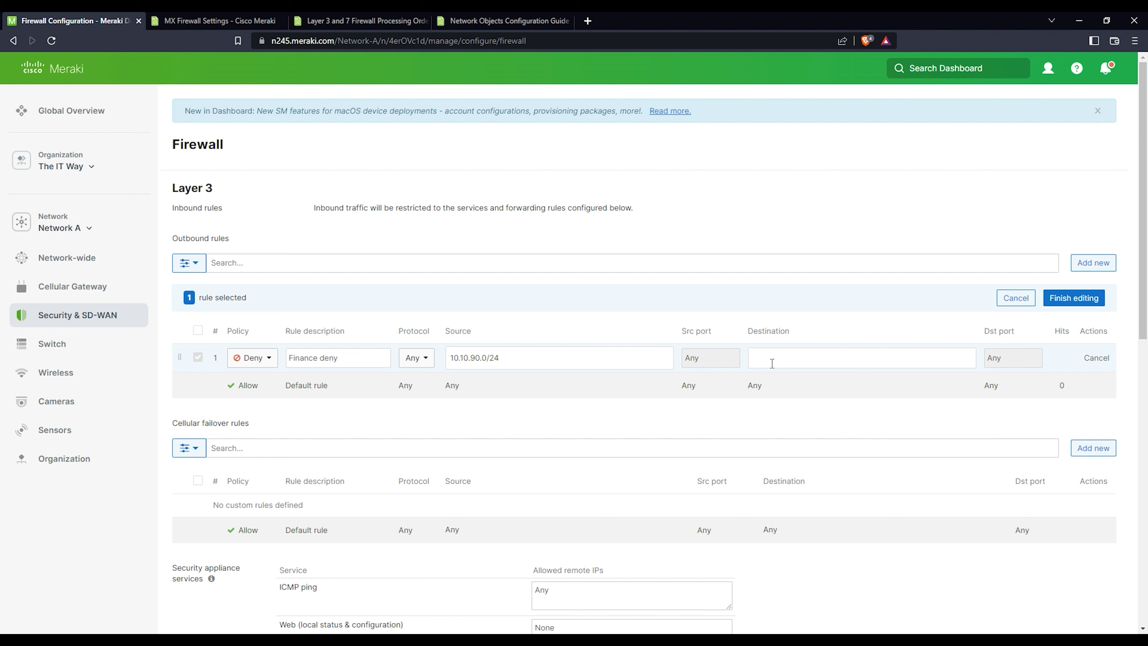
click(772, 364)
text(espn)
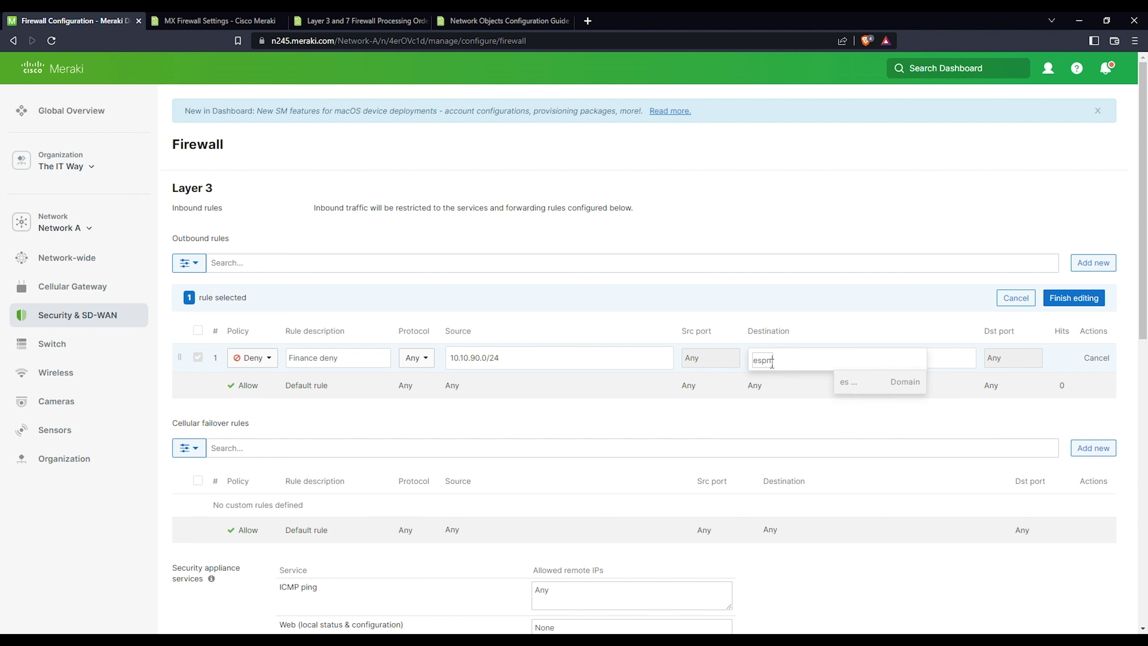
text(.com)
click(848, 381)
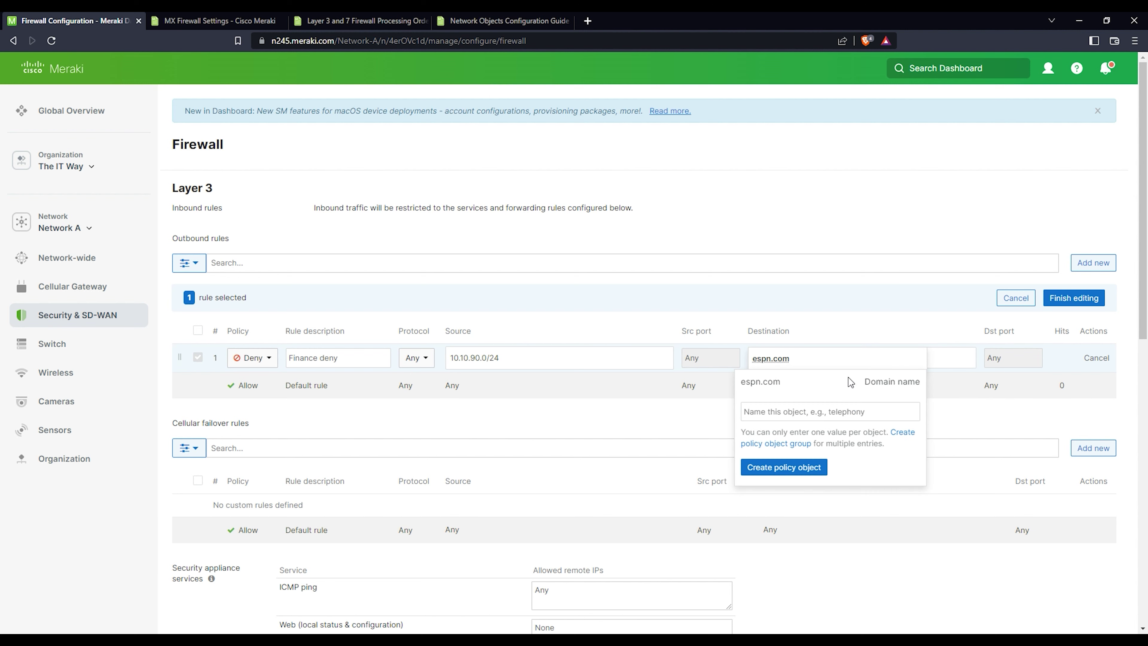
click(947, 357)
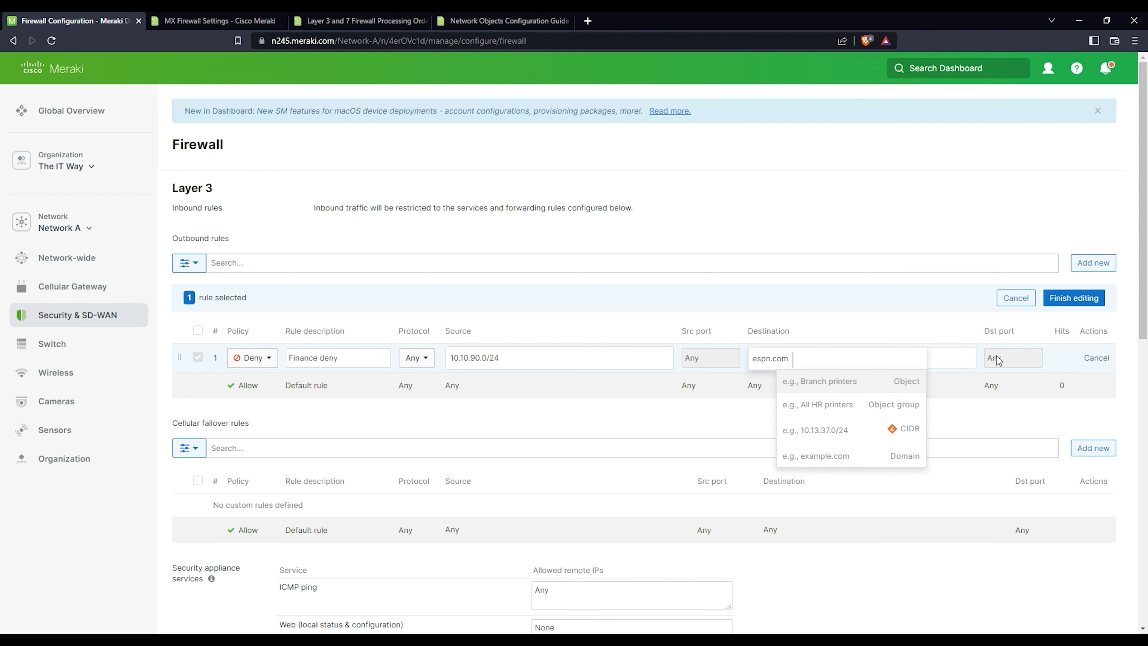
click(1092, 304)
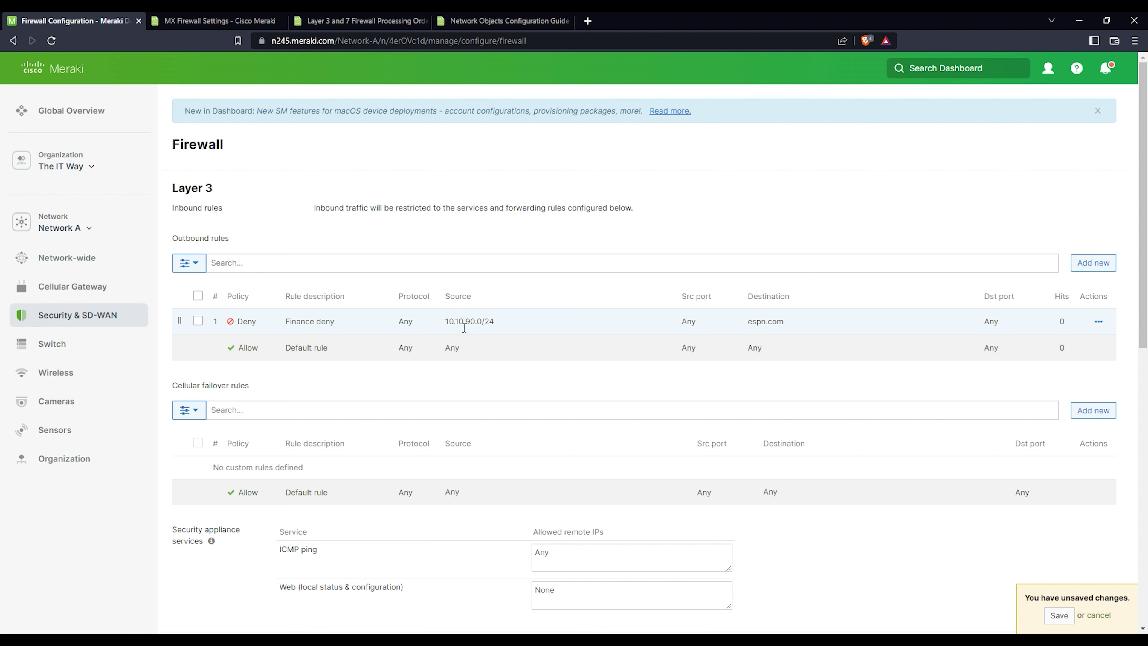
Try saving and read the error: 10.10.90.0/24 matches no local or VPN subnet
mouse_move(482, 324)
mouse_move(764, 321)
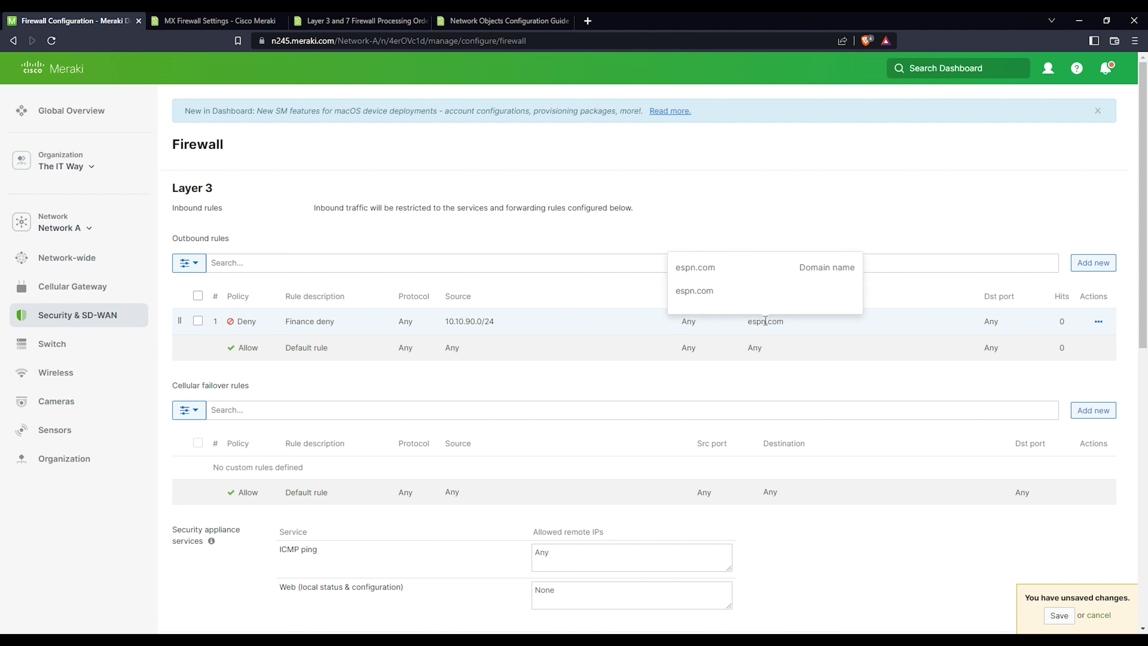
click(1060, 616)
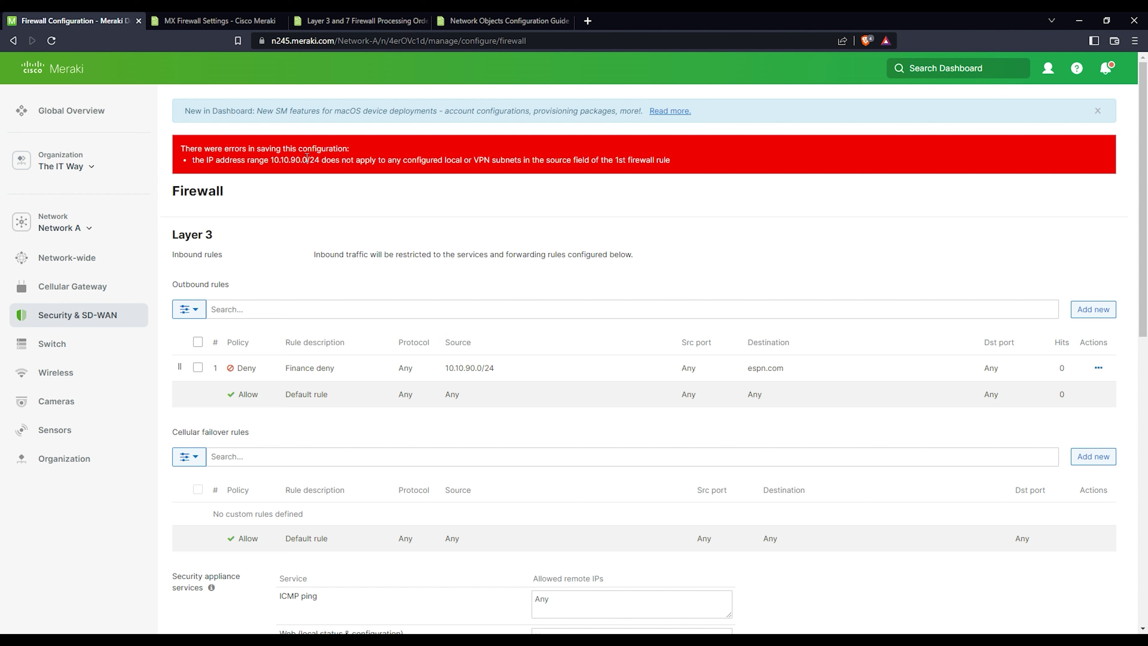
drag(336, 160, 671, 161)
click(471, 163)
mouse_move(470, 372)
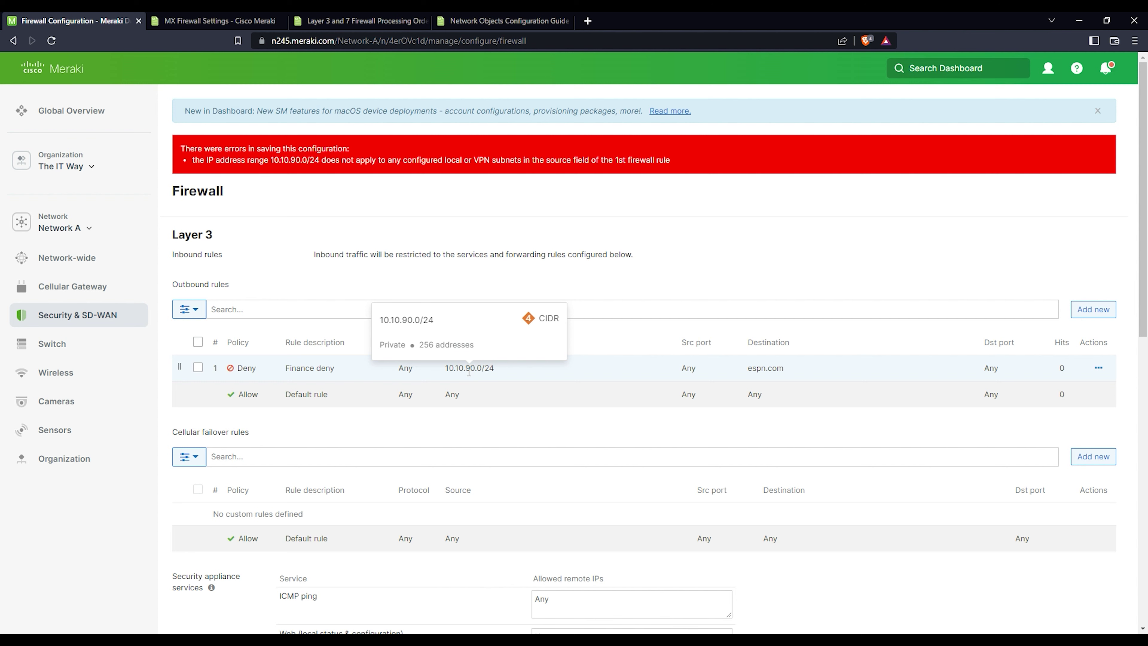
mouse_move(111, 319)
Check the VLAN subnets on Addressing & VLANs in a new tab, then return to Firewall
mouse_move(168, 324)
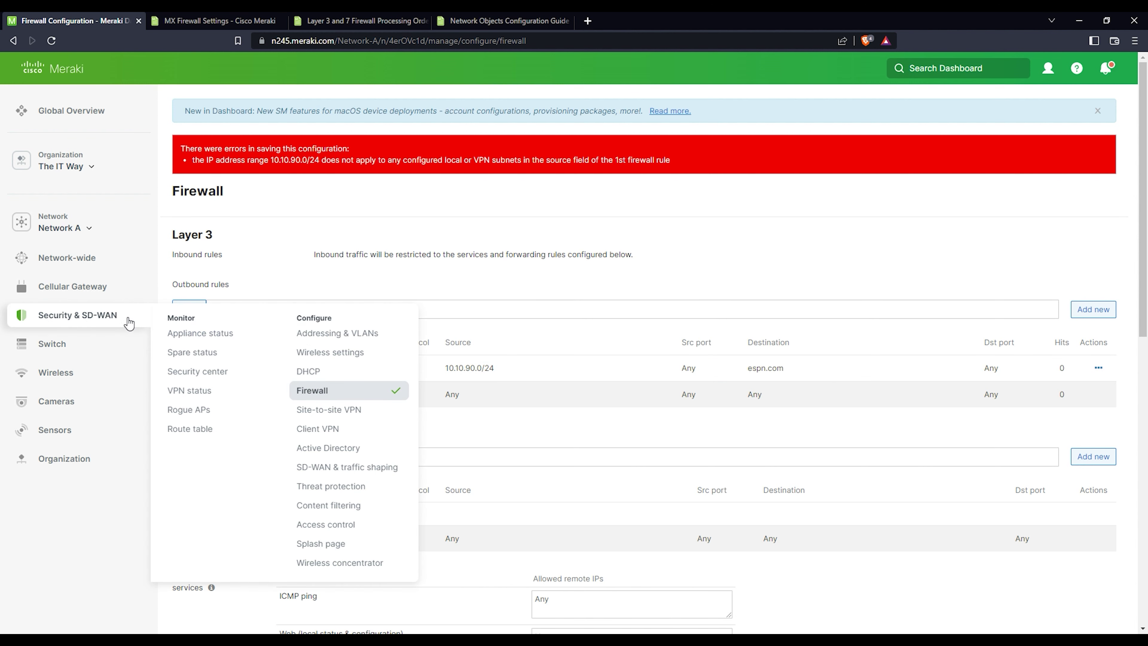
middle_click(328, 334)
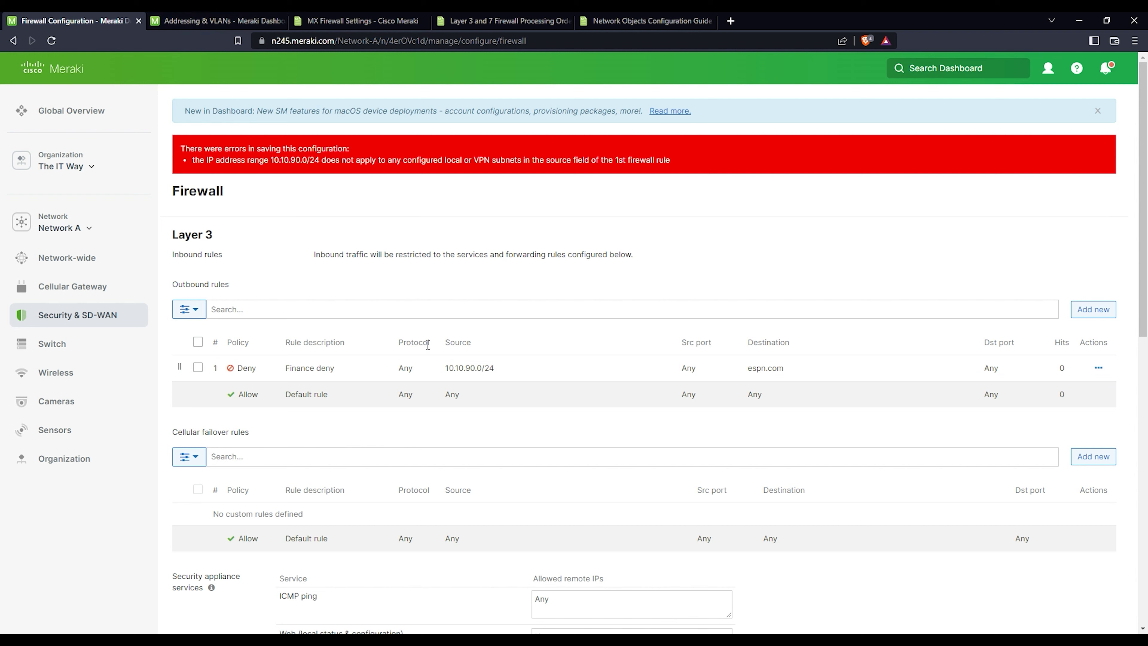
click(222, 22)
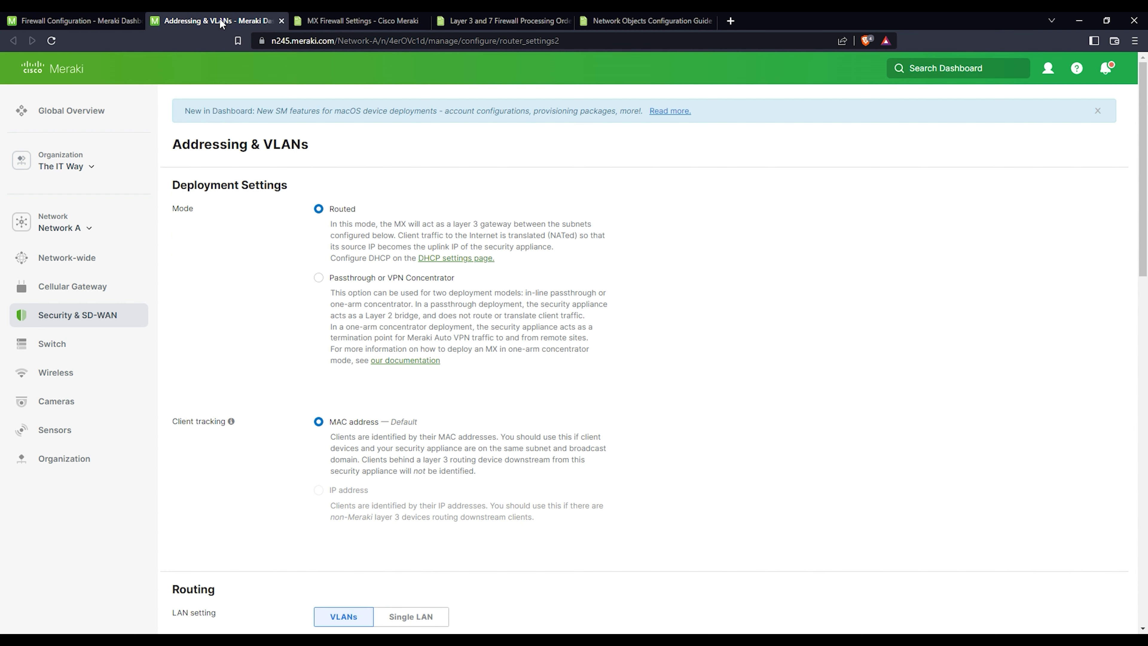
scroll(493, 385, down, 6)
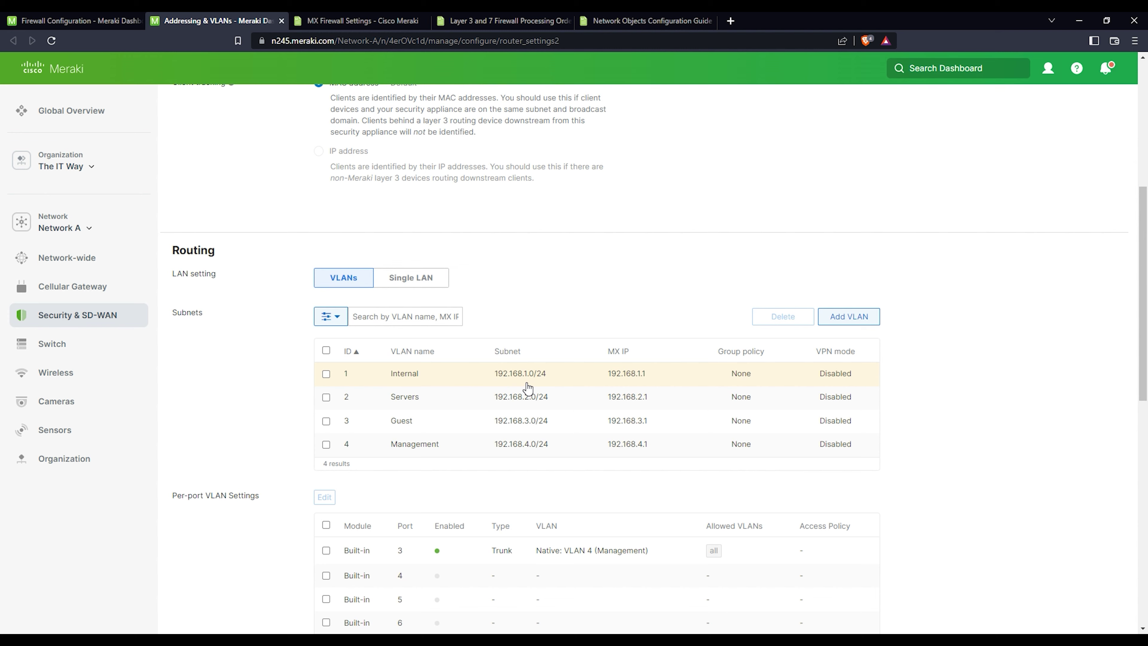
key(ctrl+shift+Tab)
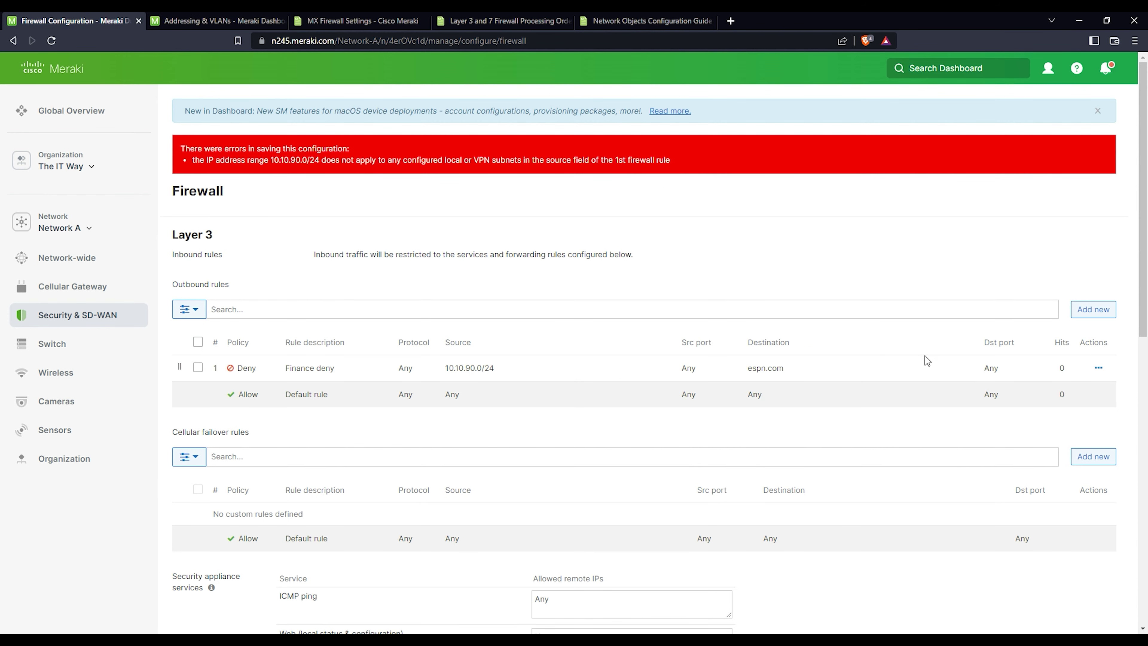
Replace the rule's 10.10.90.0/24 source with 192.168.1.0/24 and finish editing
click(1099, 368)
click(1040, 398)
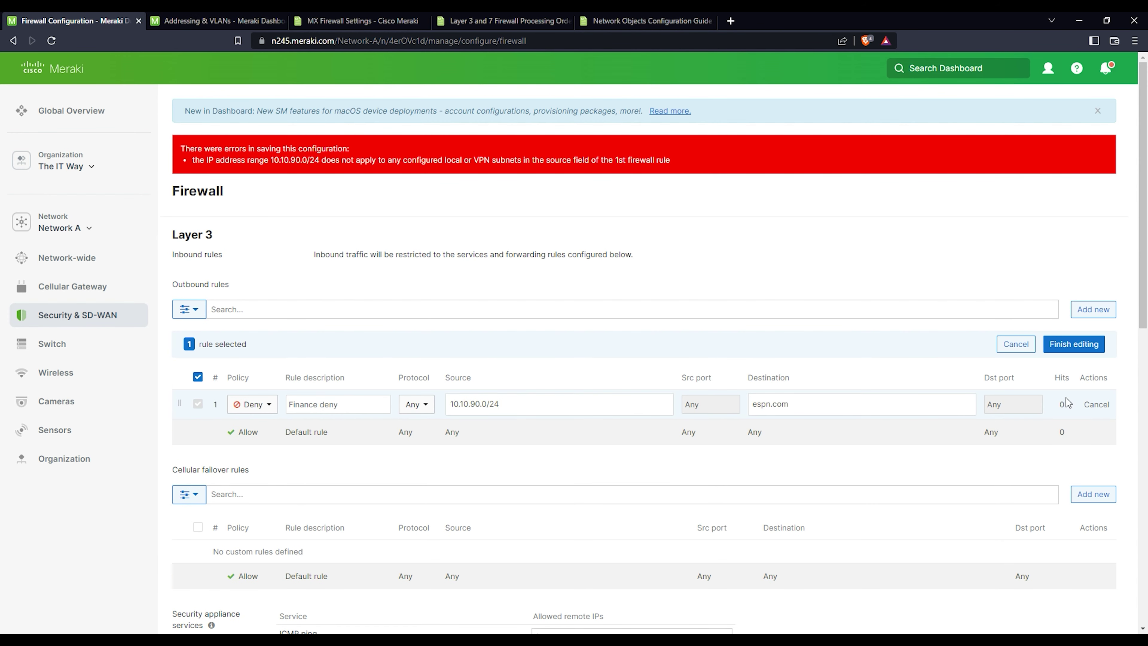
click(458, 410)
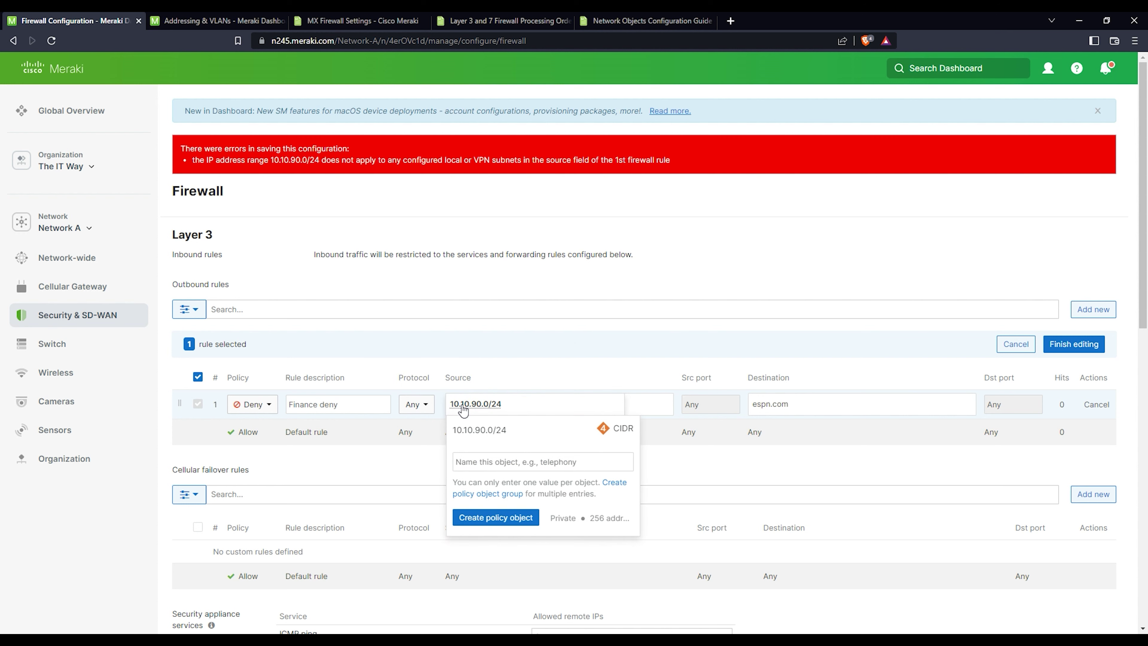
click(524, 403)
click(515, 406)
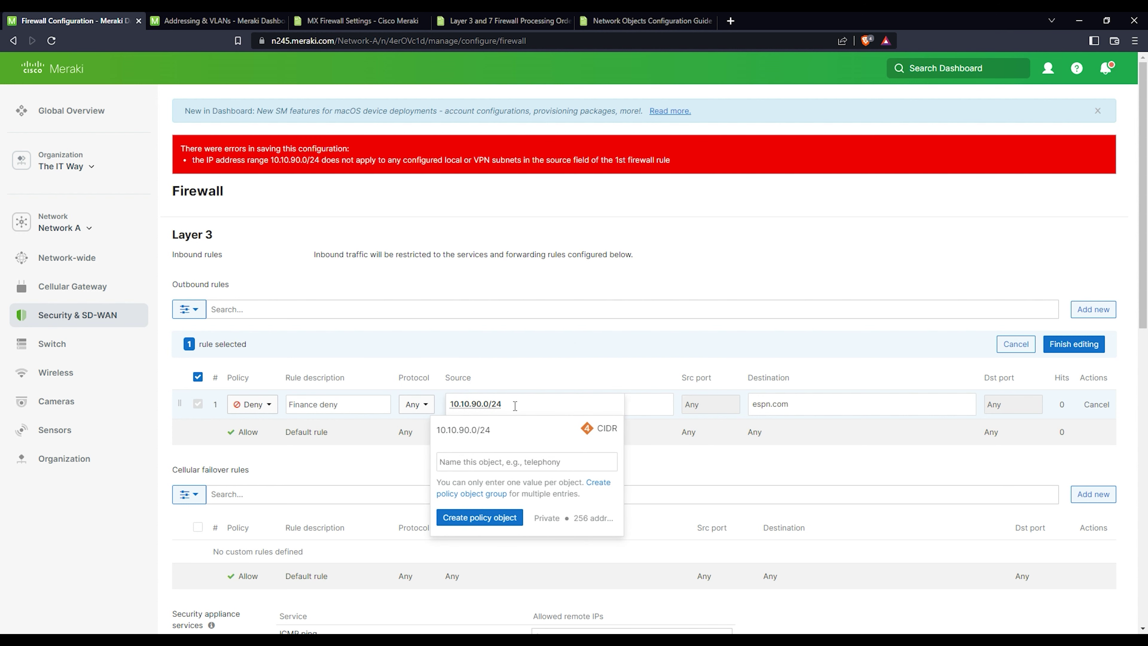
key(BackSpace)
key(BackSpace)
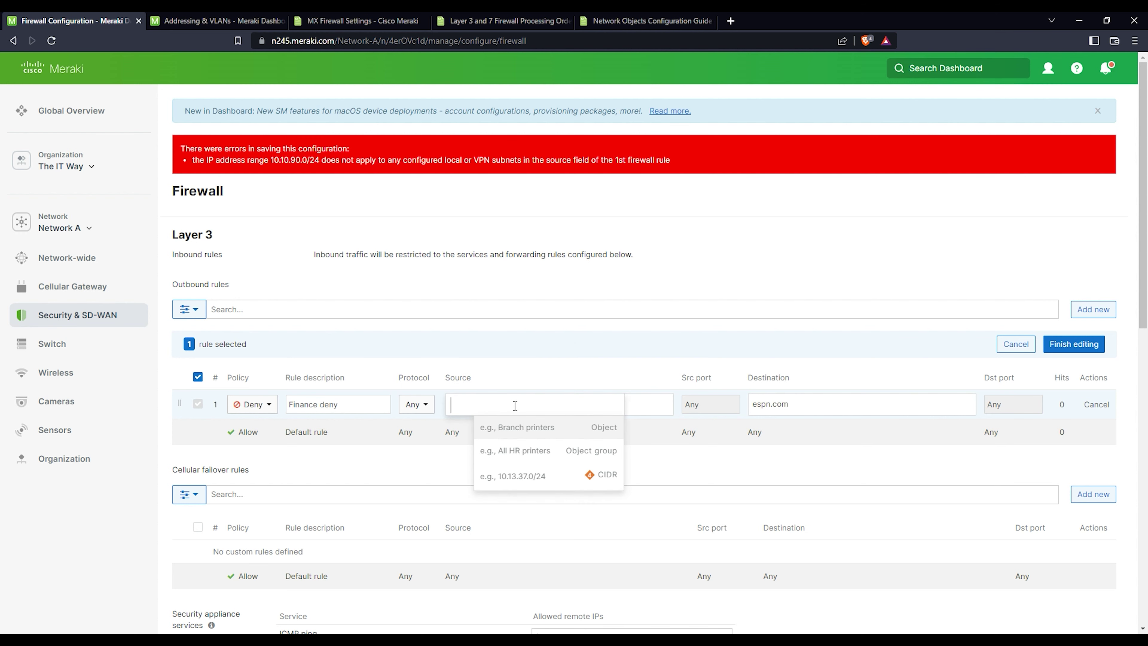
text(192.168.1.0/24)
key(Return)
click(1078, 346)
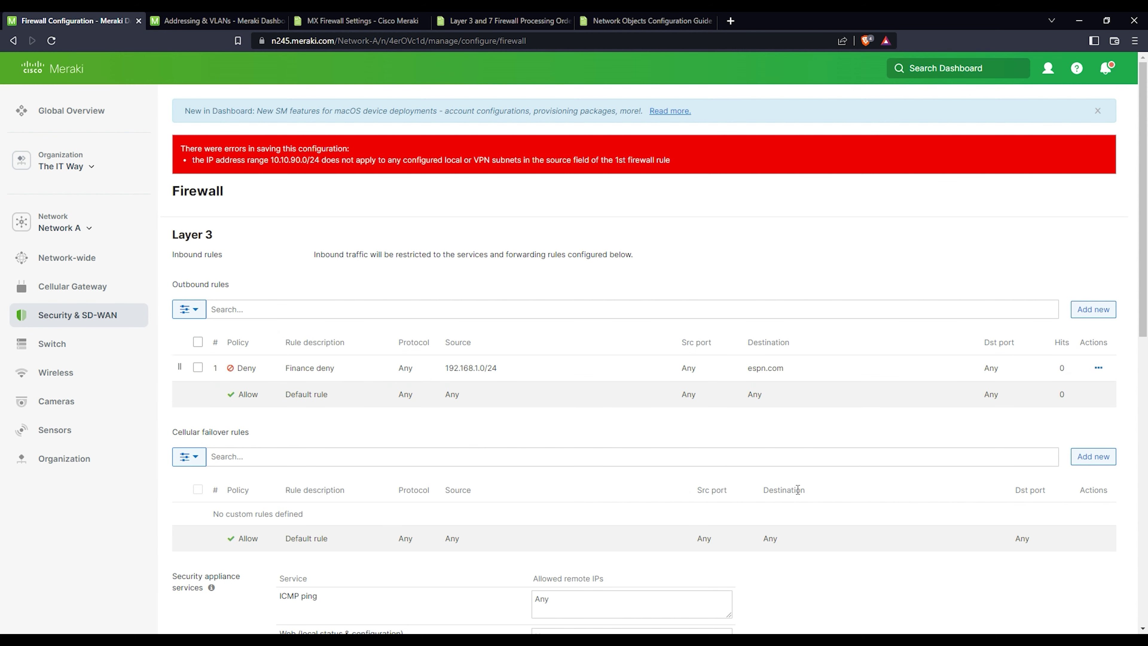
Save the firewall configuration
scroll(951, 540, down, 13)
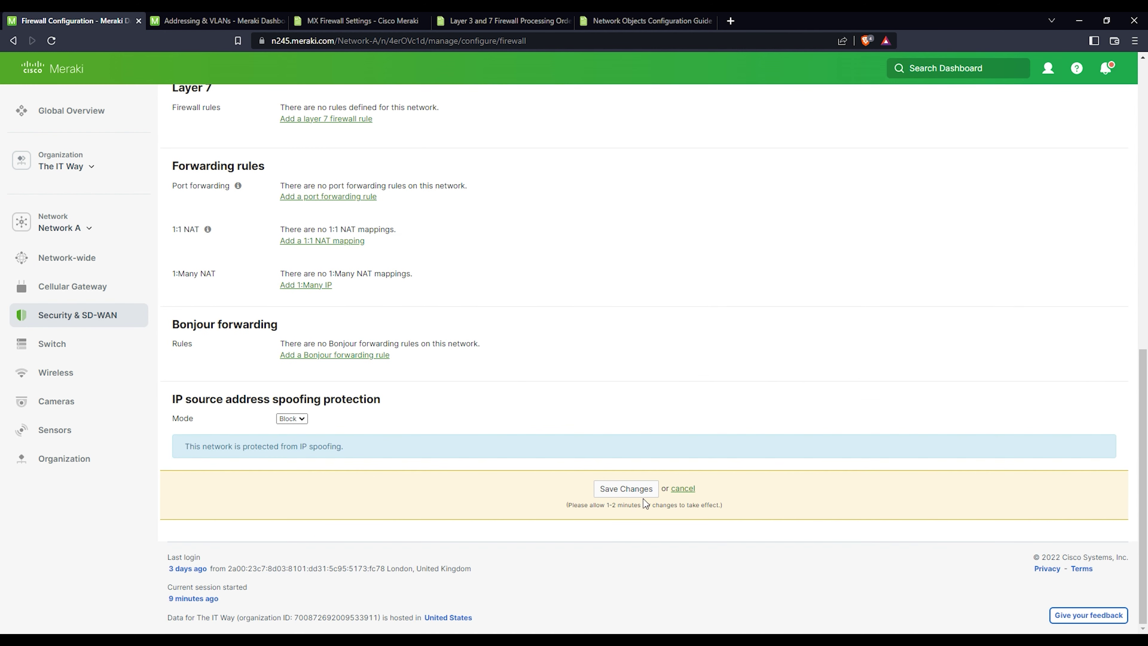
click(636, 496)
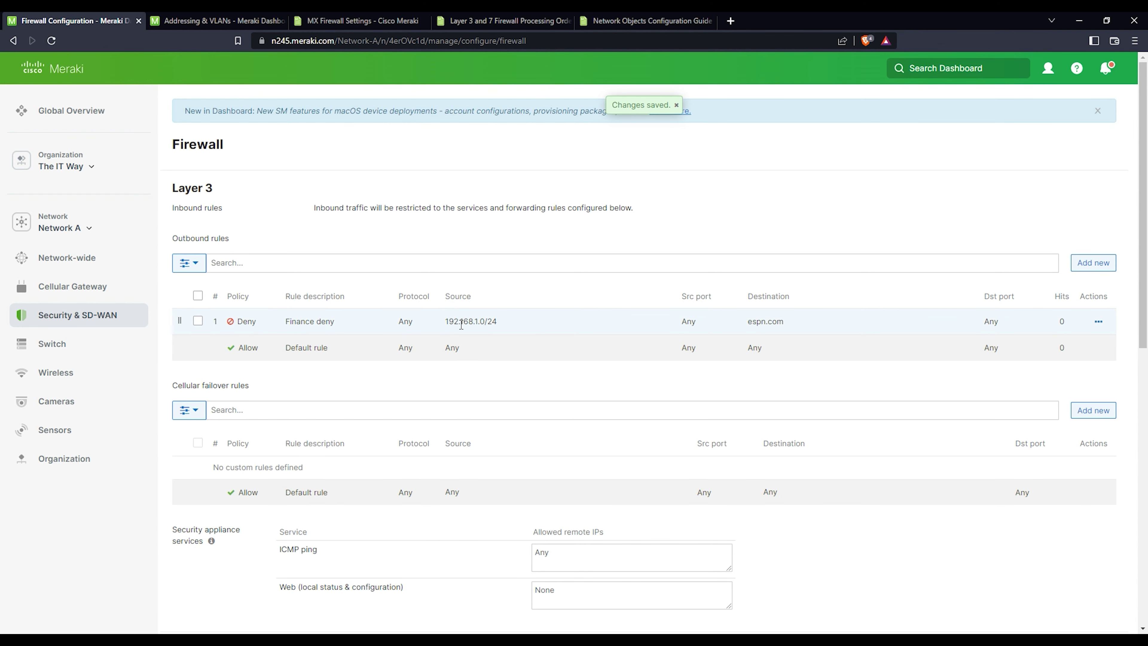
mouse_move(461, 323)
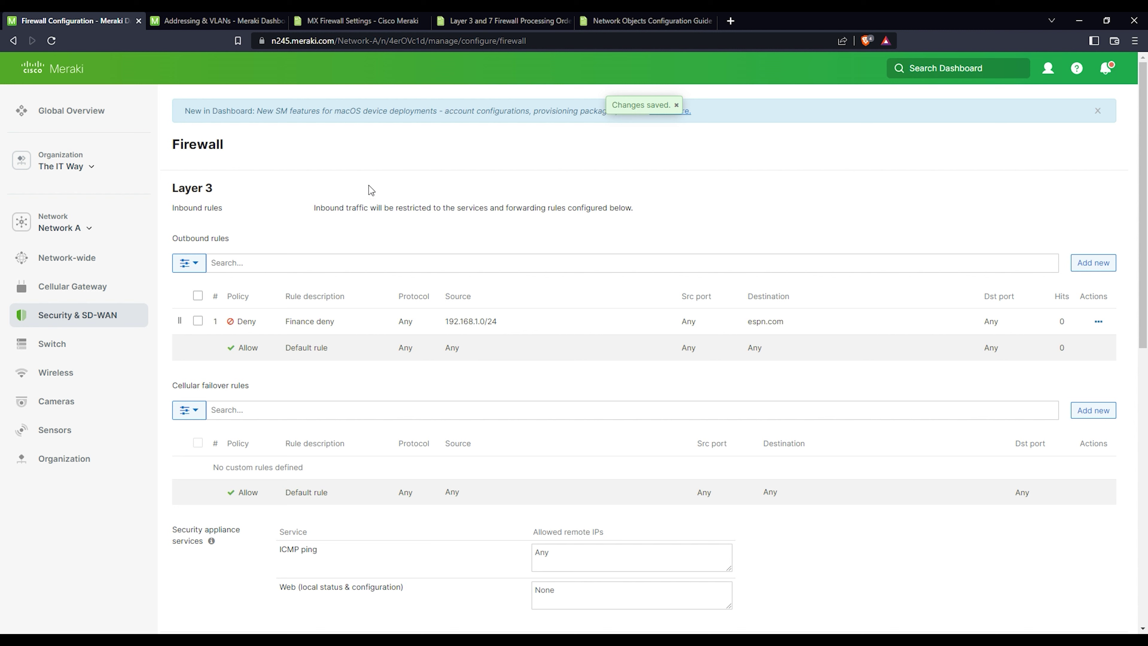
scroll(329, 346, down, 3)
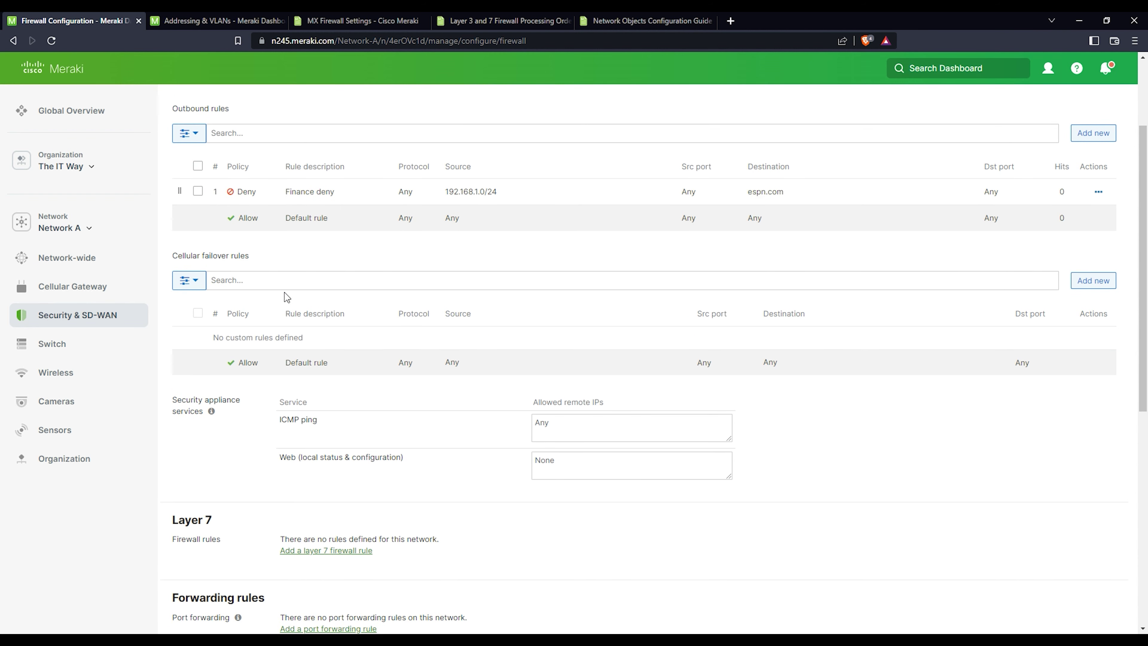
drag(178, 246, 253, 249)
click(279, 338)
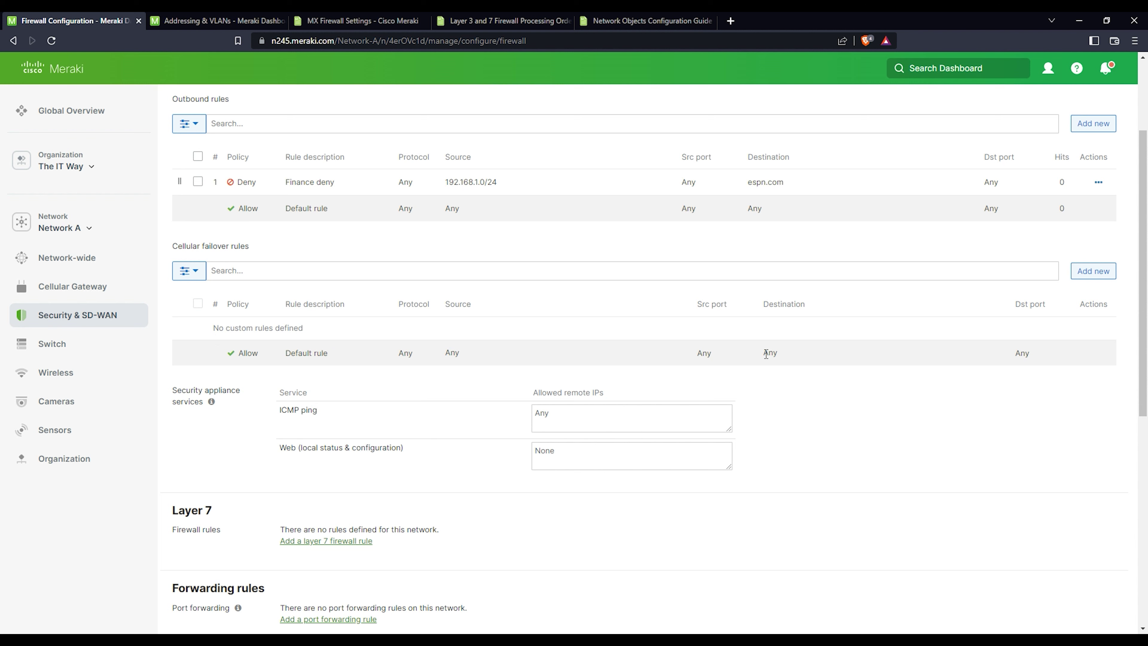
mouse_move(767, 353)
click(1079, 264)
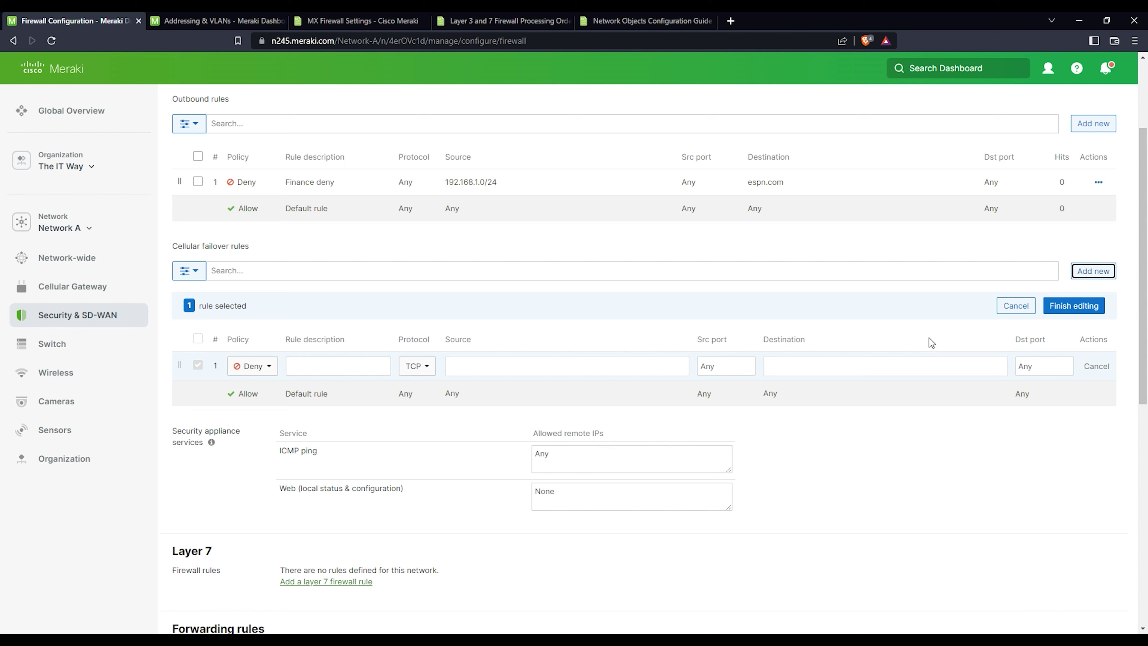
click(1015, 307)
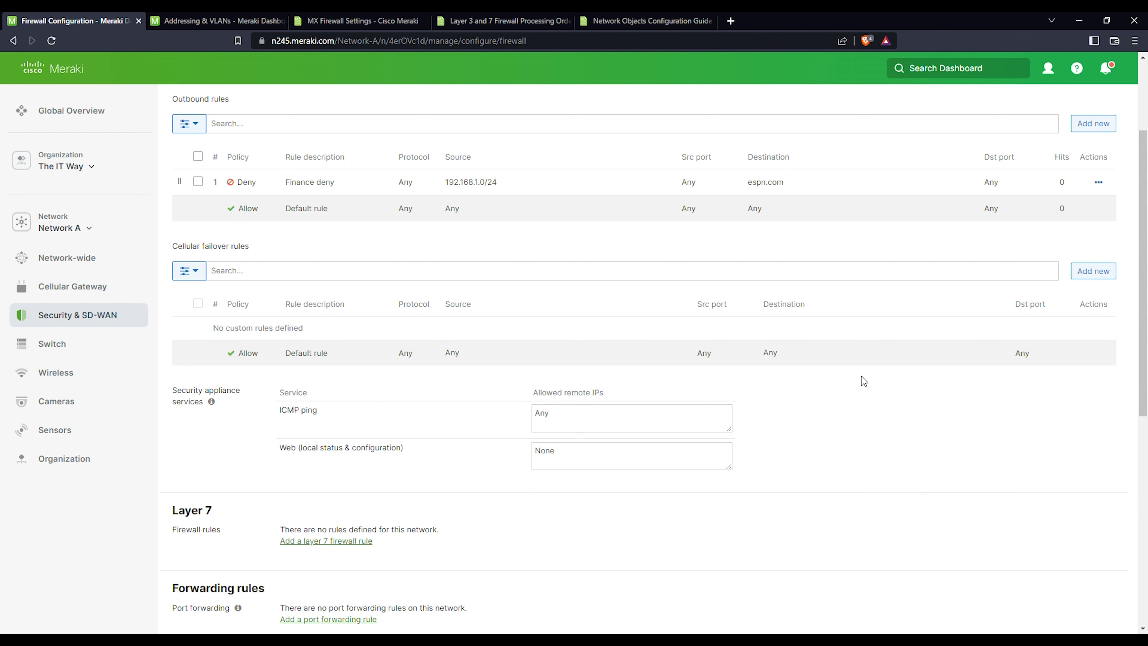
Replace Any with 8.8.8.8 in the ICMP ping Allowed remote IPs field
scroll(298, 380, down, 3)
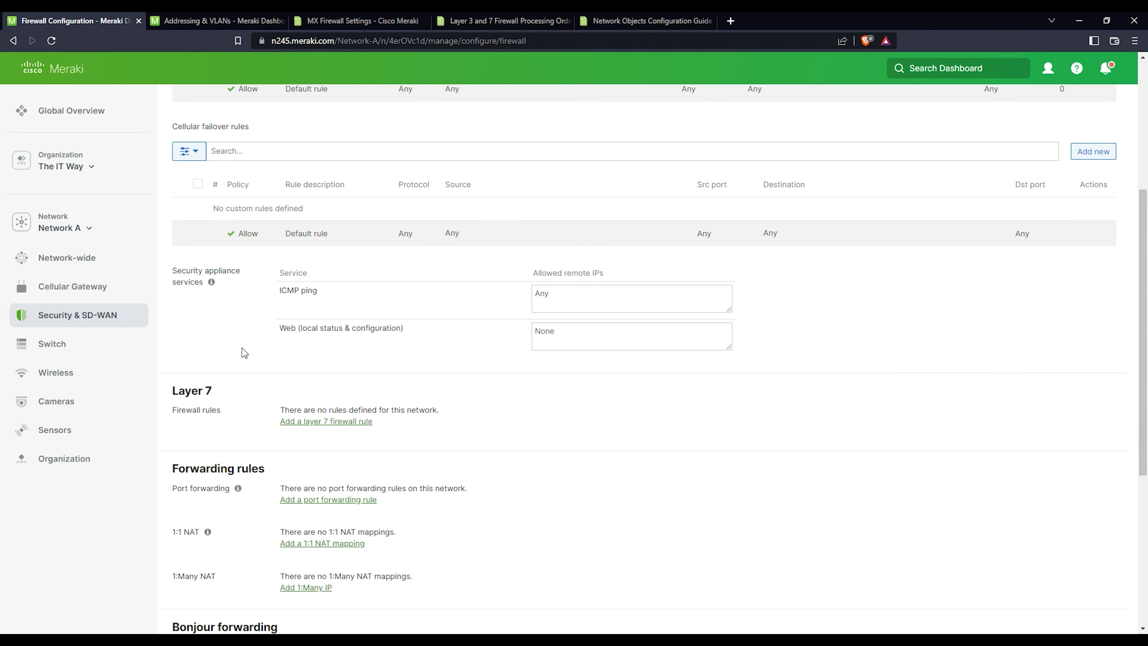
mouse_move(211, 301)
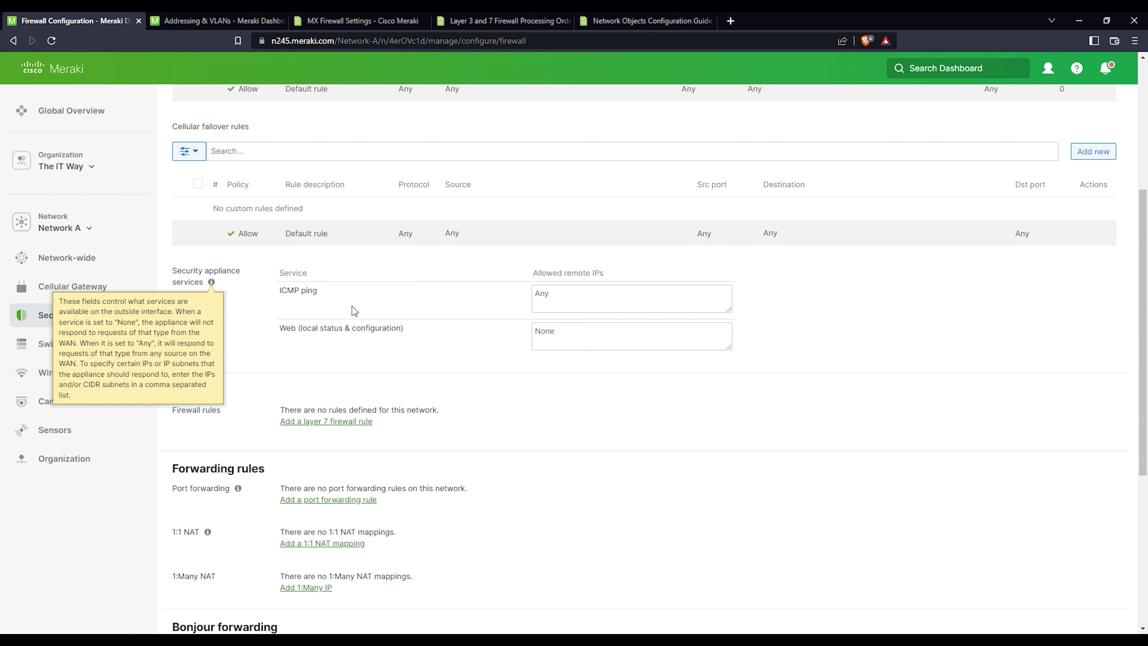
triple_click(317, 291)
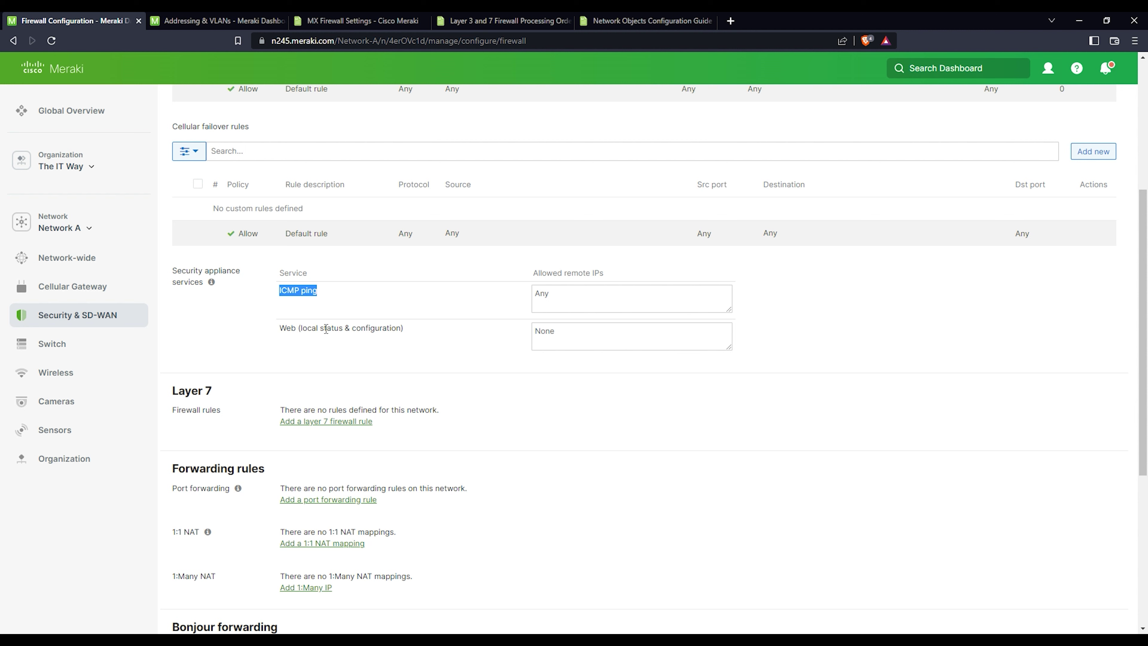
click(290, 289)
click(560, 294)
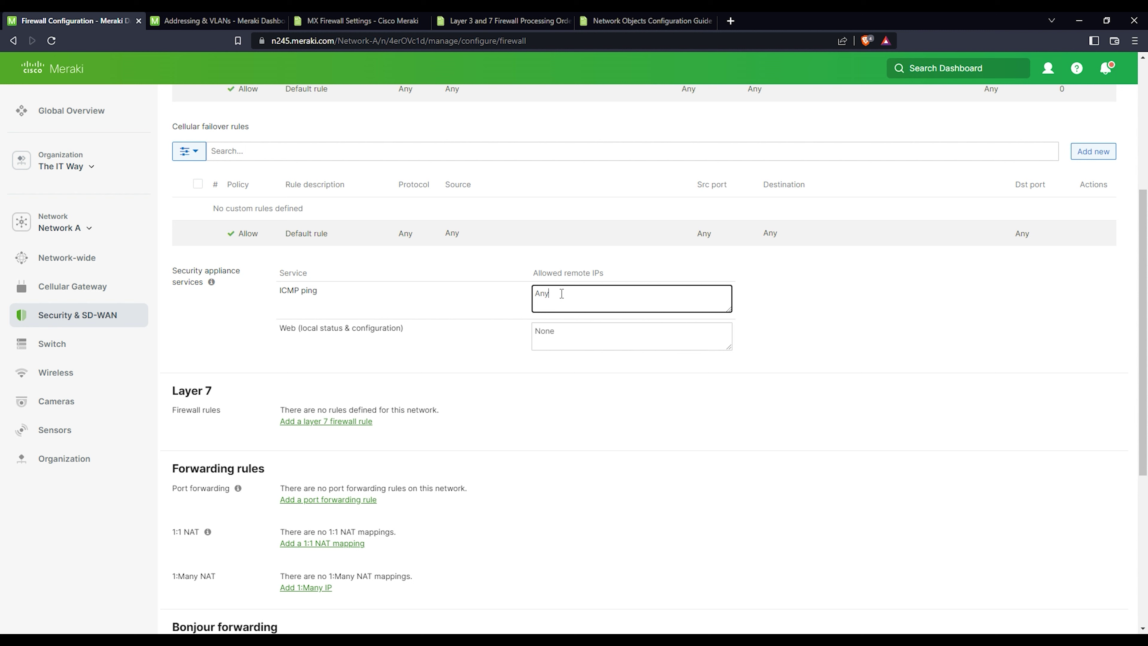
double_click(546, 293)
text(8.8.8.8)
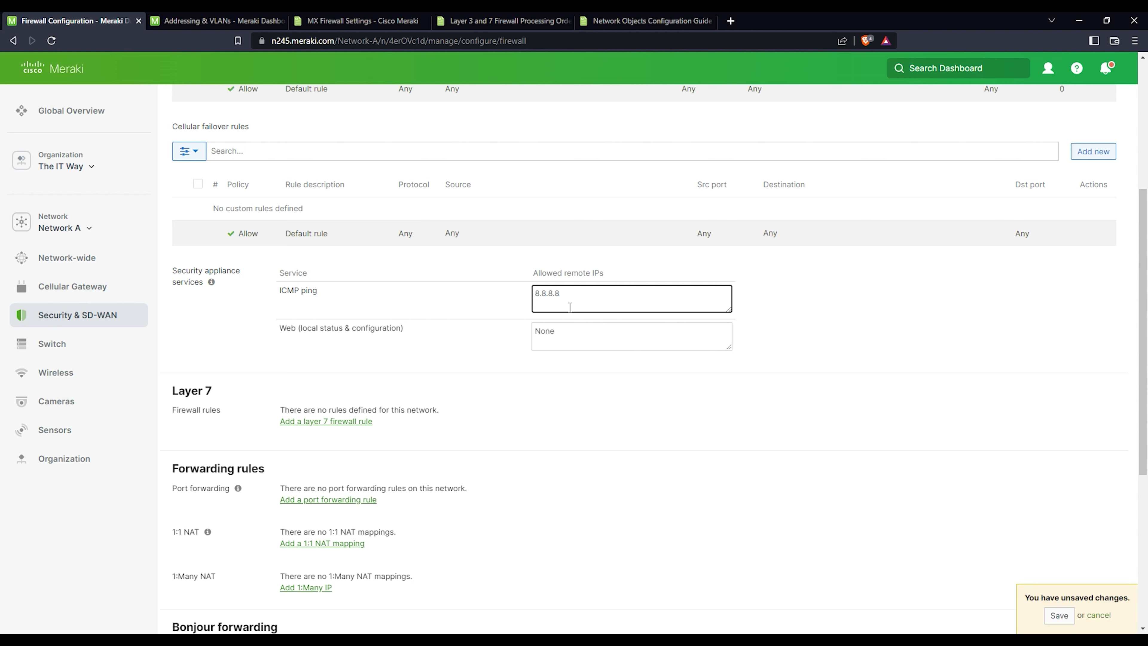
click(745, 320)
drag(568, 295, 509, 295)
Leave the Web service's allowed remote IPs set to None
drag(280, 330, 328, 330)
click(330, 333)
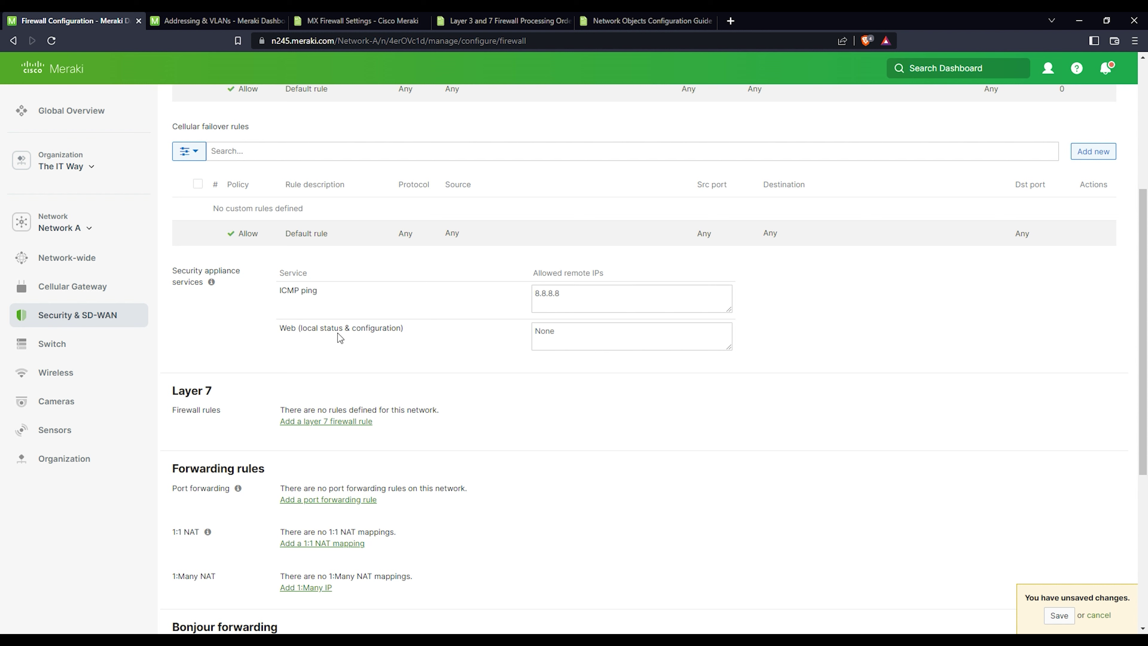
double_click(583, 329)
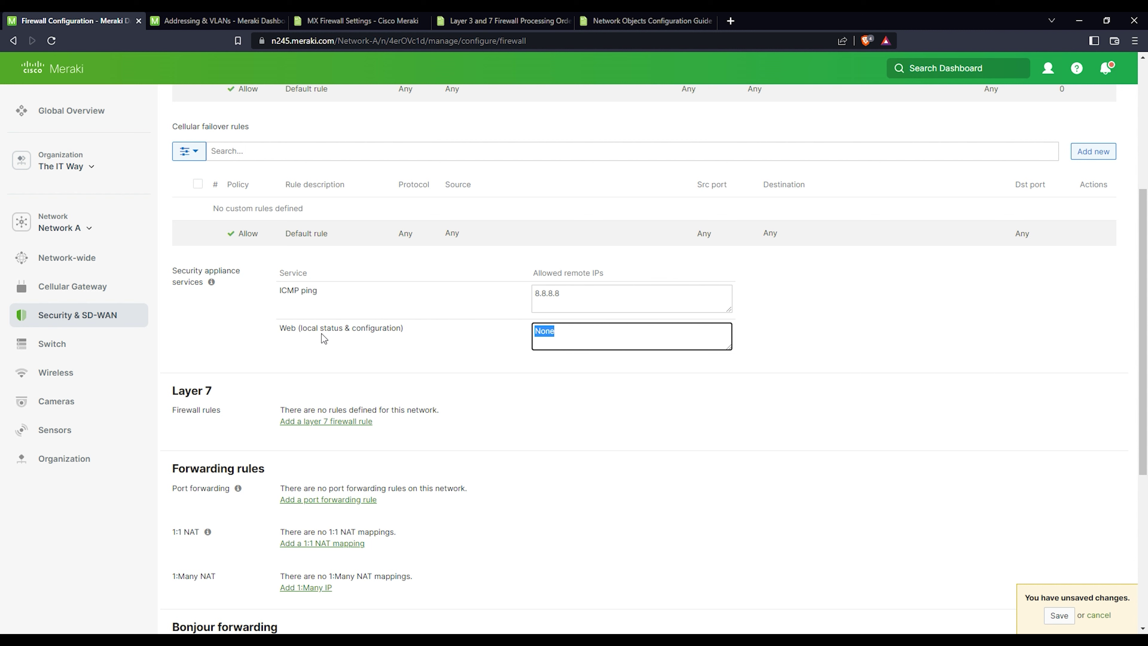
drag(298, 328, 385, 330)
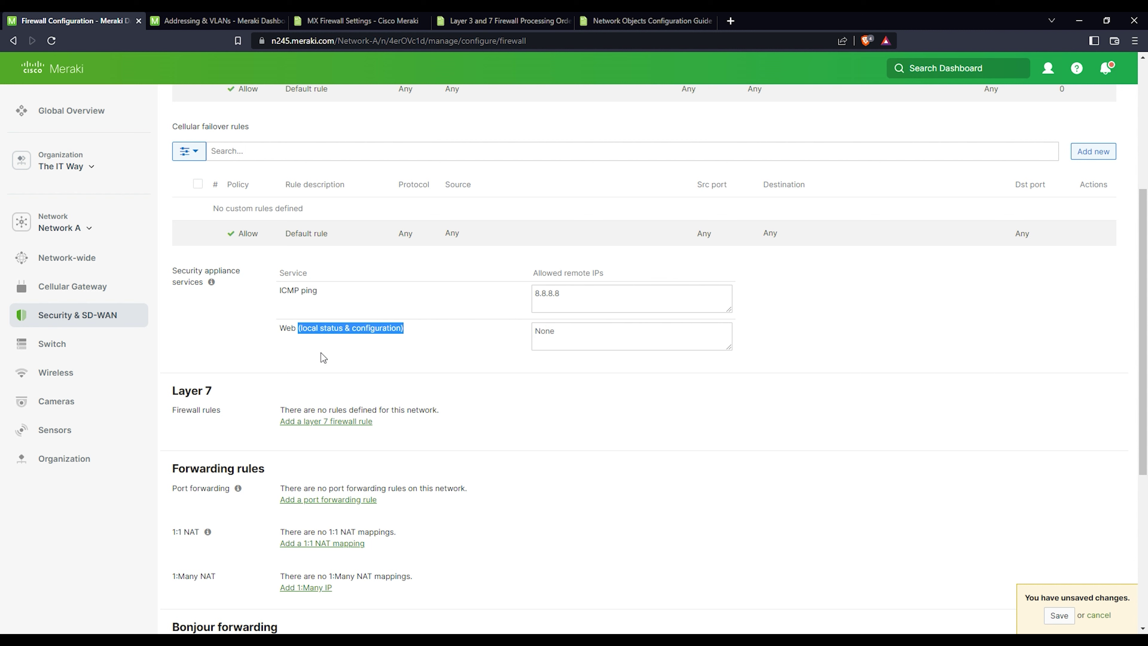
click(328, 341)
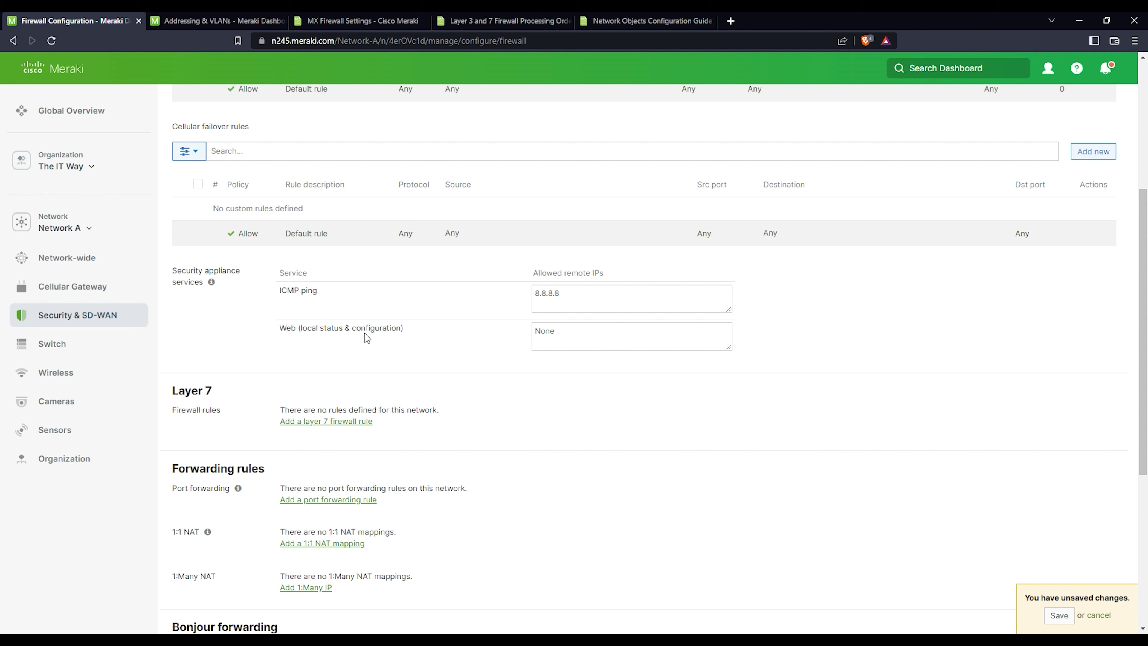
scroll(309, 339, down, 1)
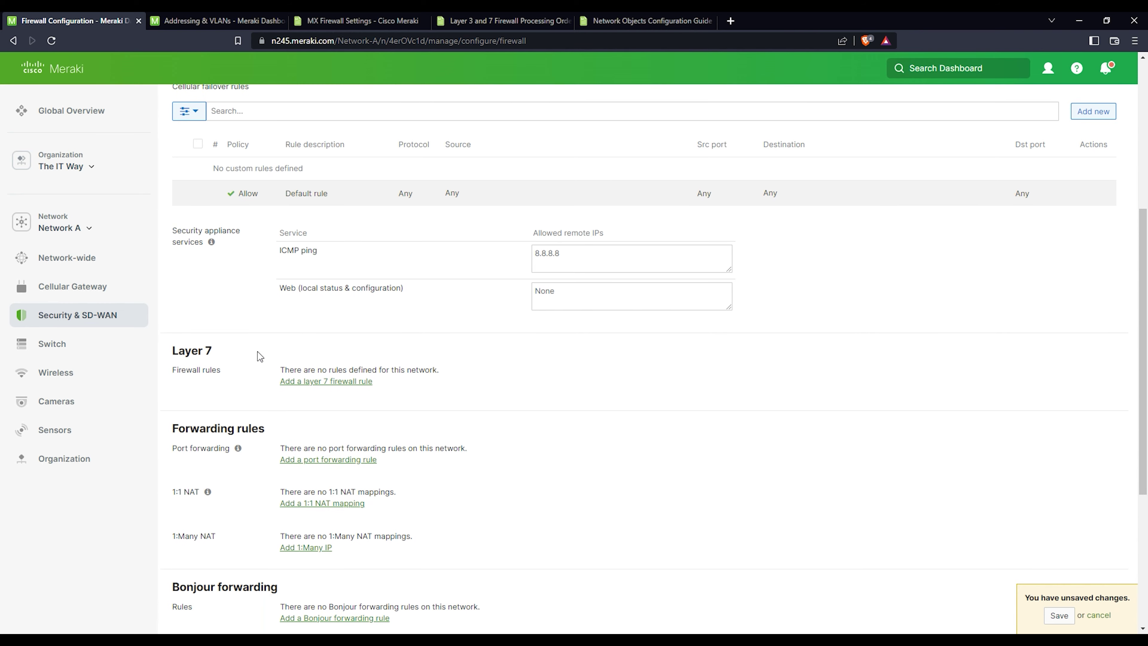
scroll(271, 344, up, 7)
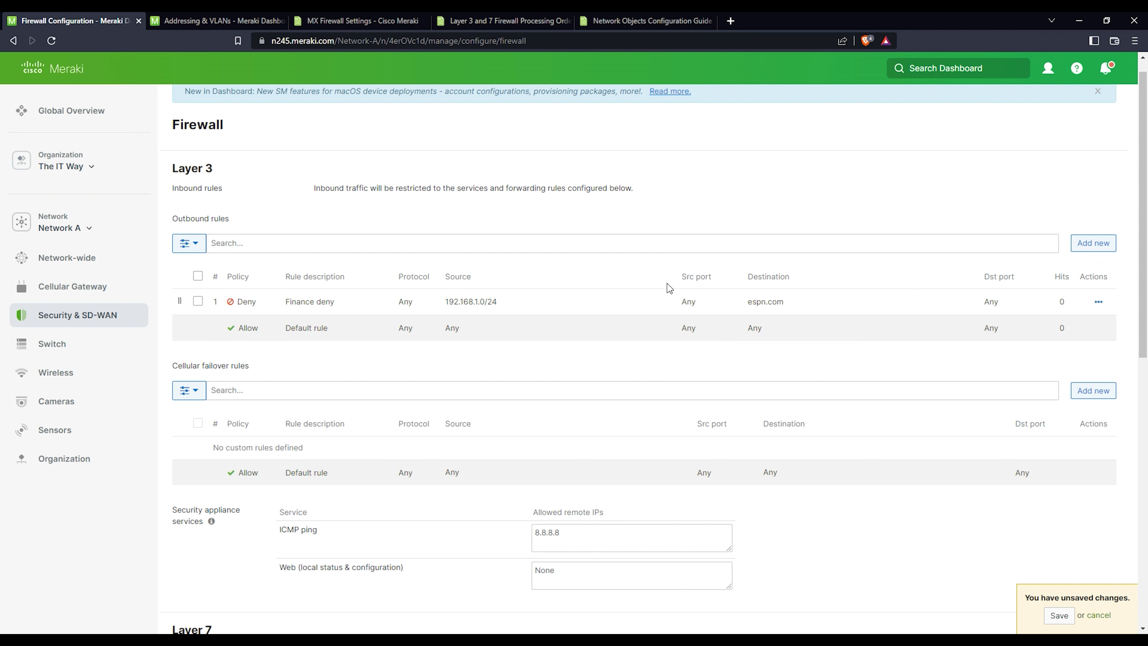
drag(747, 302, 785, 301)
mouse_move(763, 302)
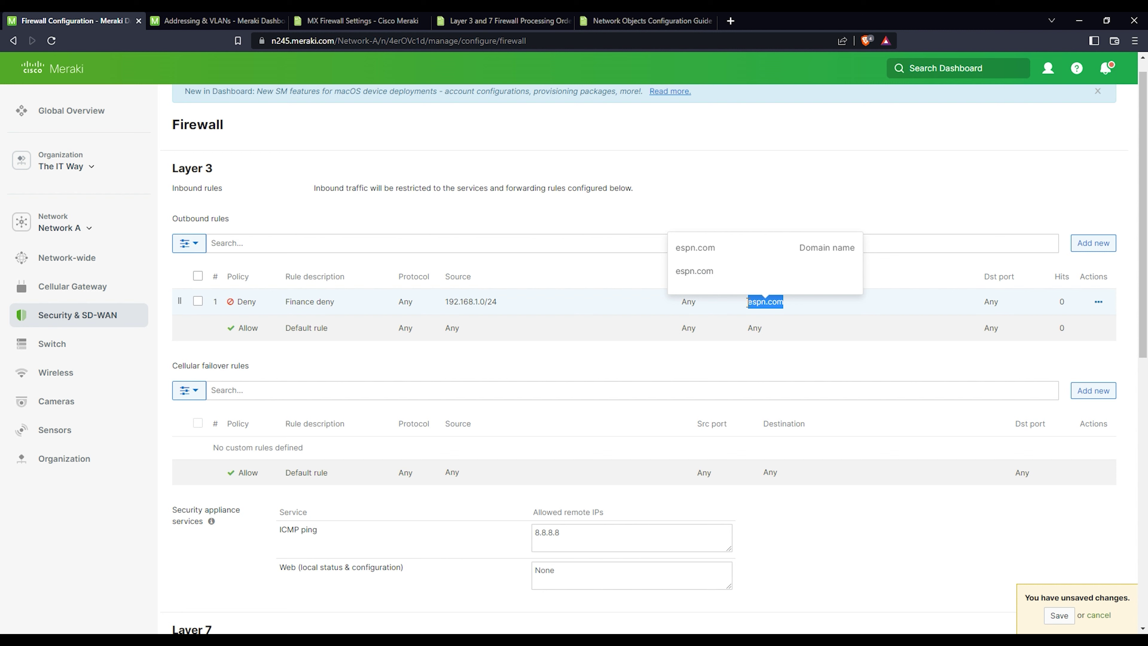
drag(168, 166, 220, 173)
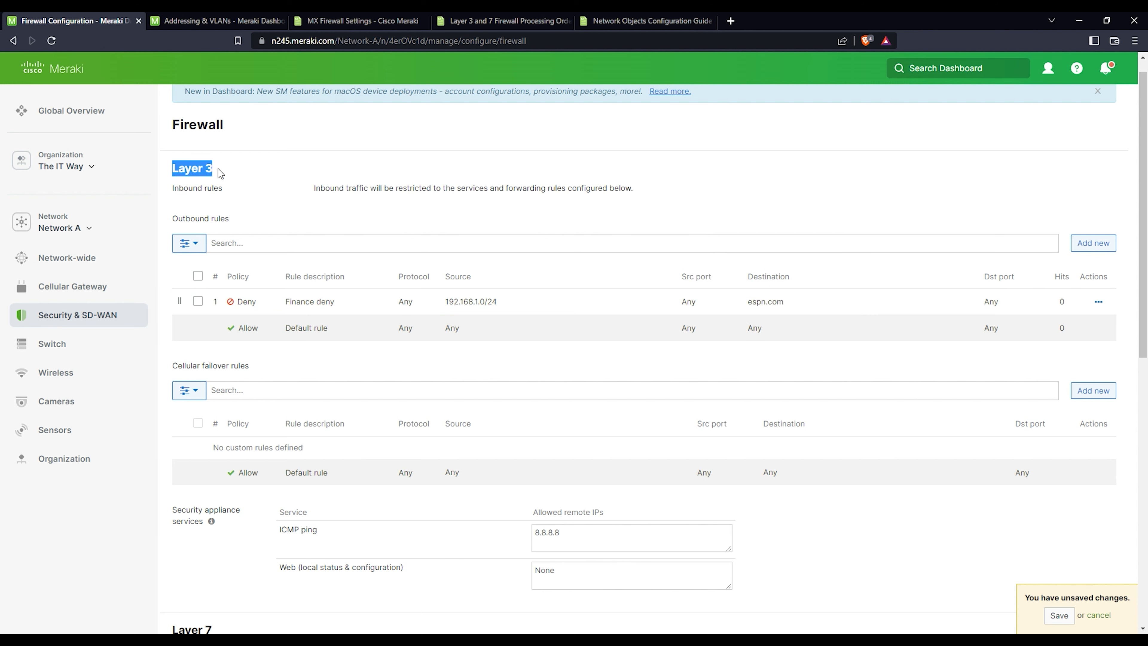
click(208, 190)
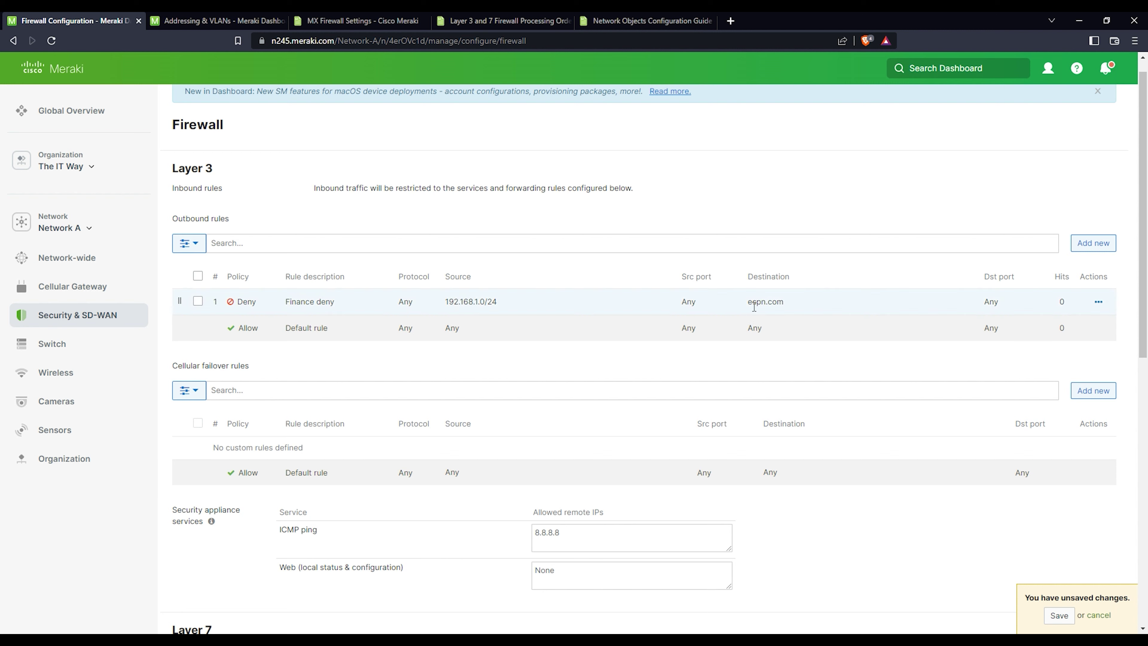
mouse_move(757, 302)
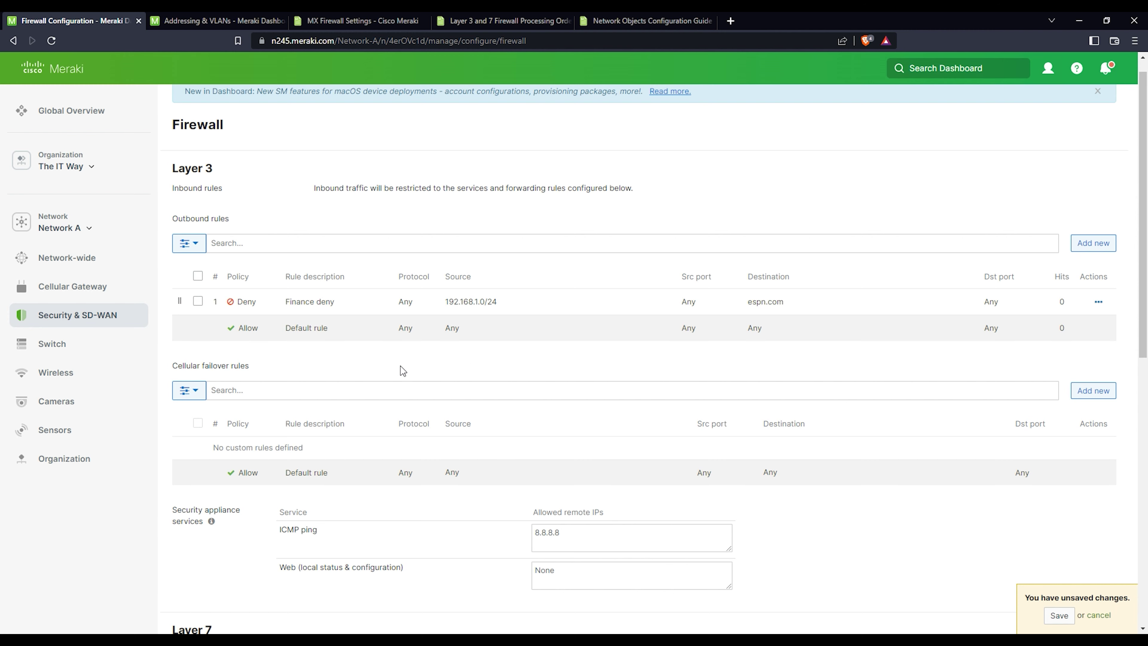
scroll(303, 391, down, 7)
Add a Layer 7 rule denying Productivity > Office 365, remove the extra rule, and save
click(318, 342)
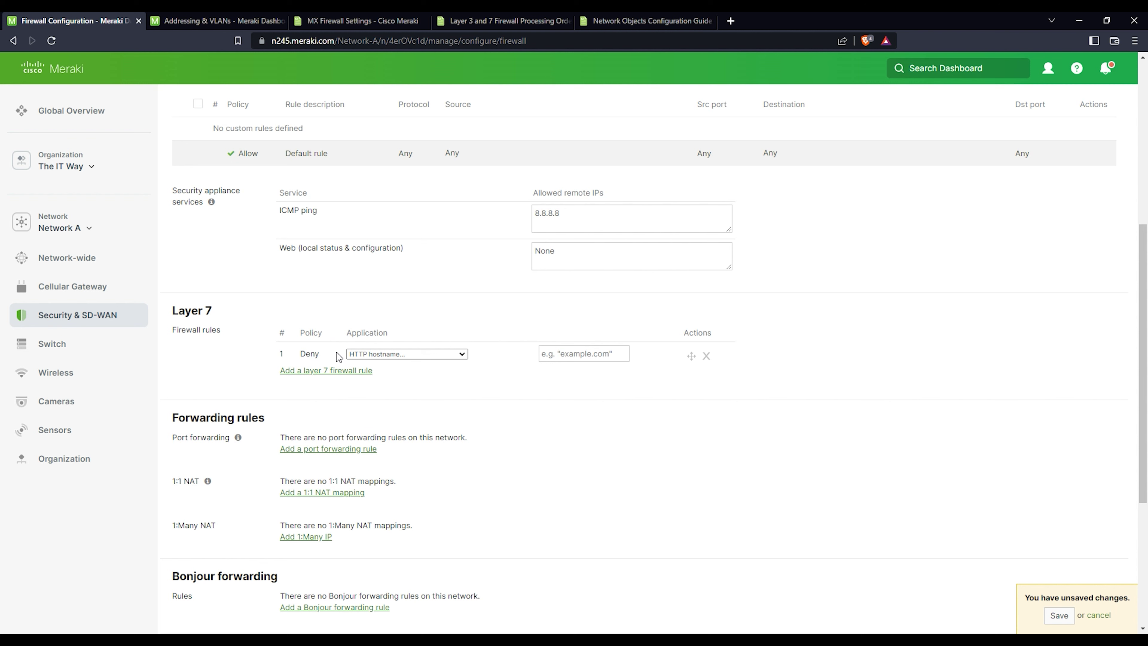
click(342, 370)
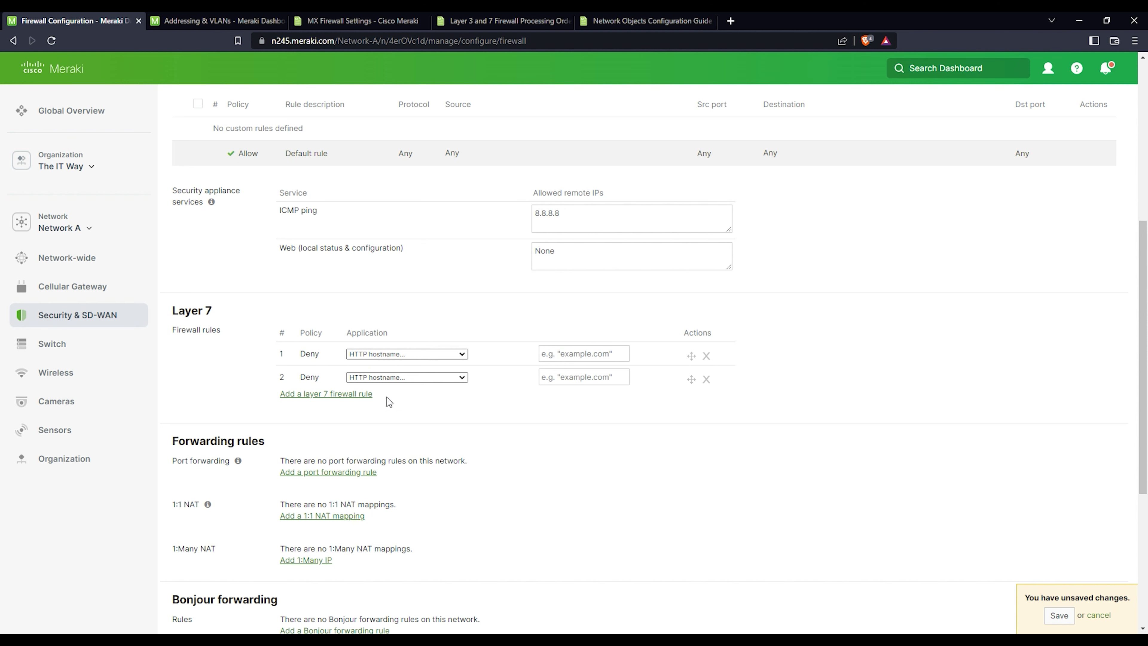
click(399, 429)
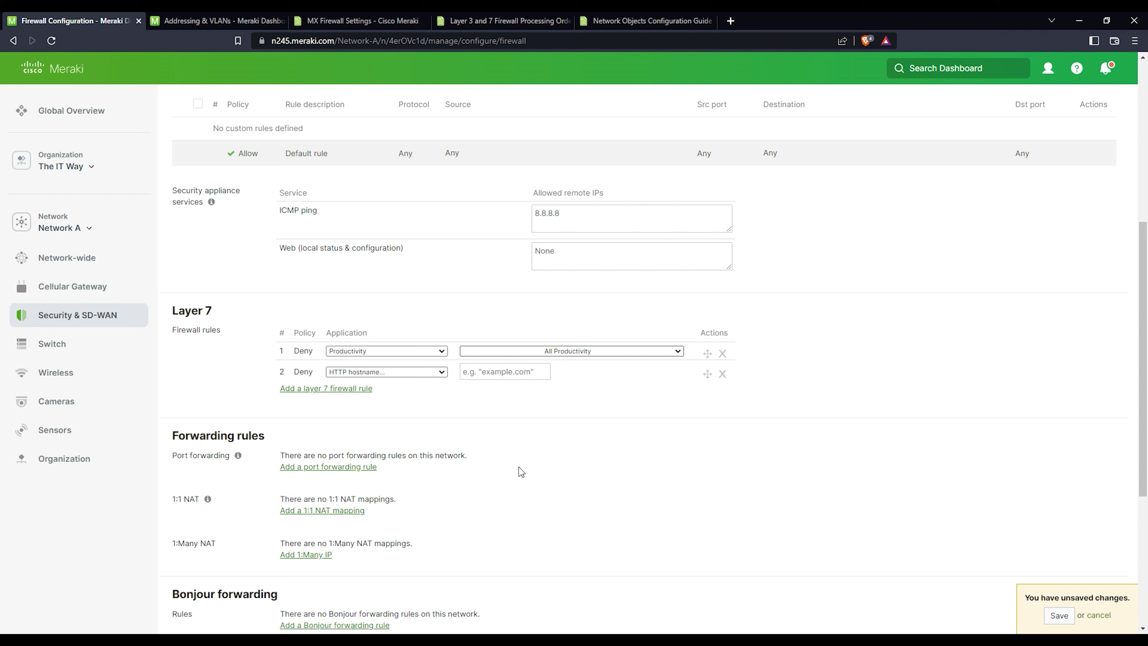
click(511, 459)
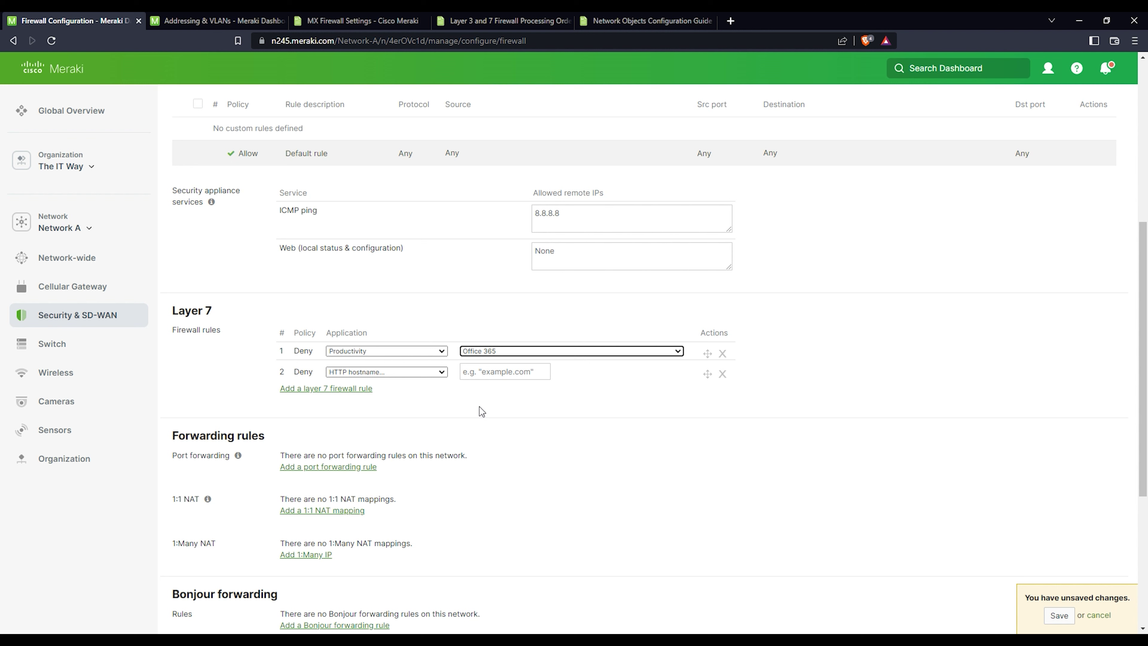
click(722, 375)
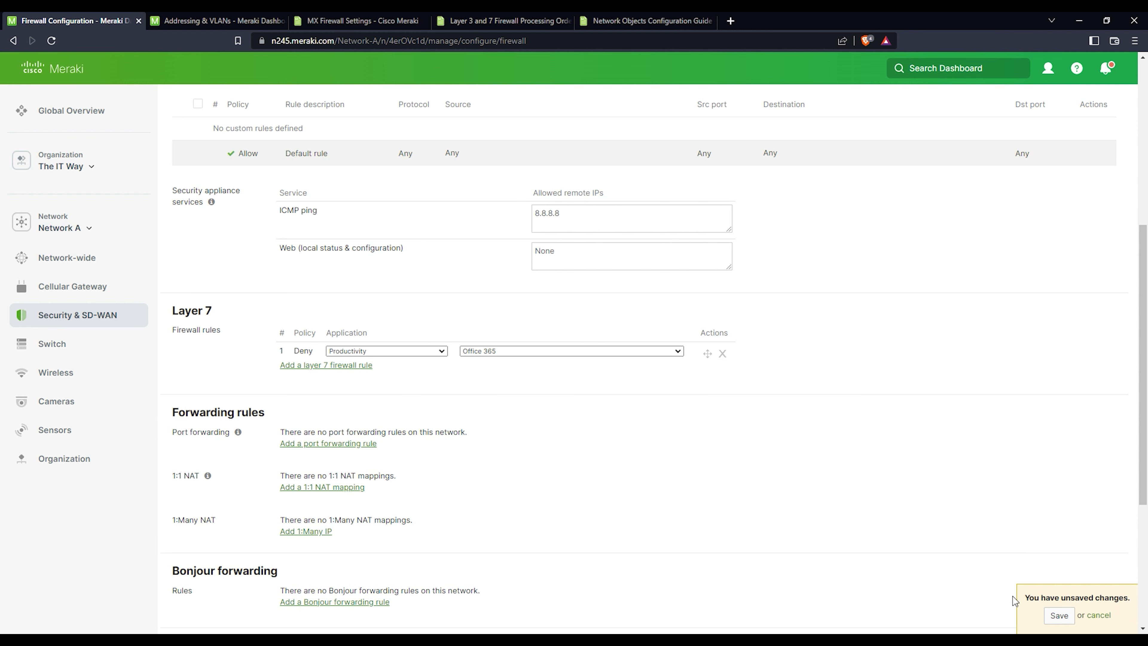
click(1059, 616)
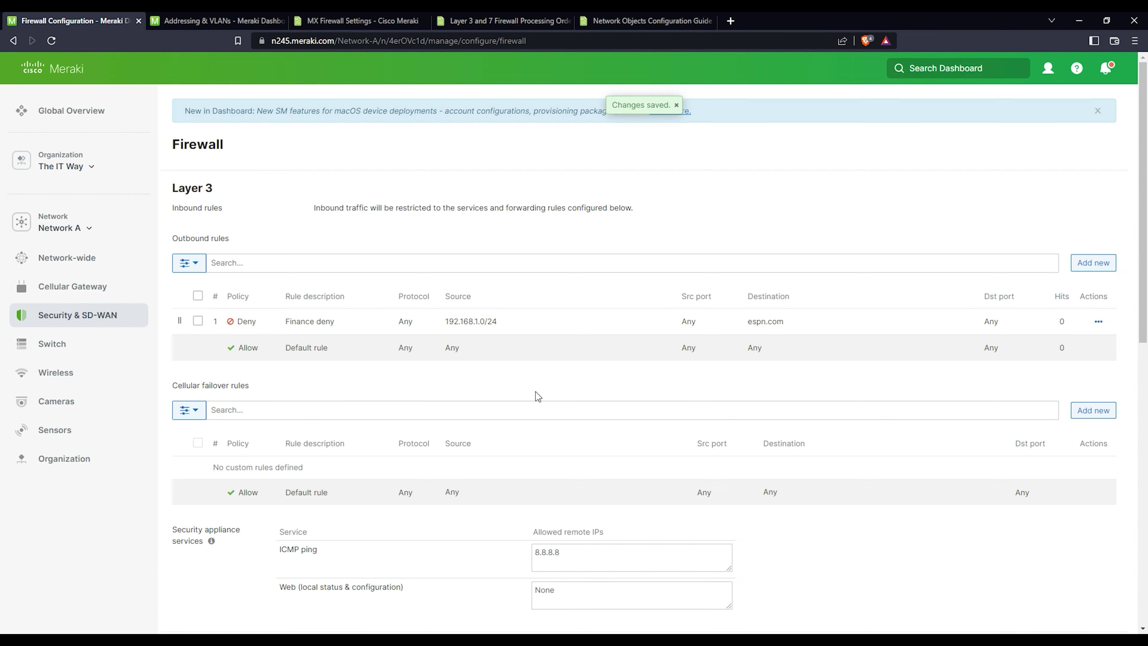
scroll(536, 394, down, 8)
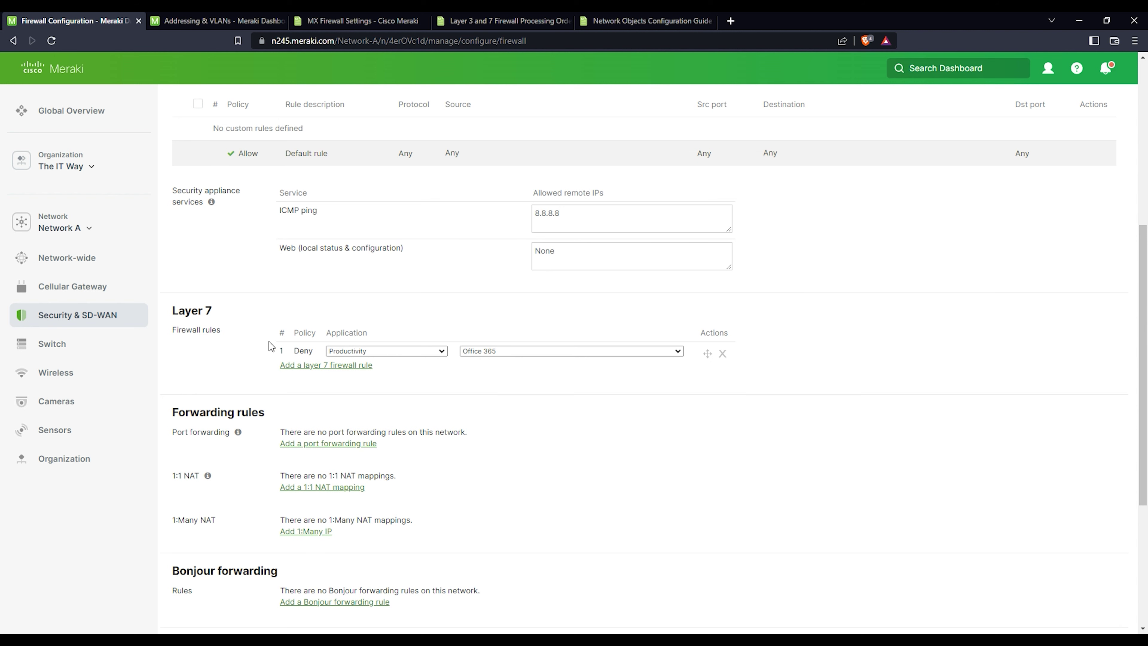
drag(293, 351, 319, 357)
mouse_move(77, 314)
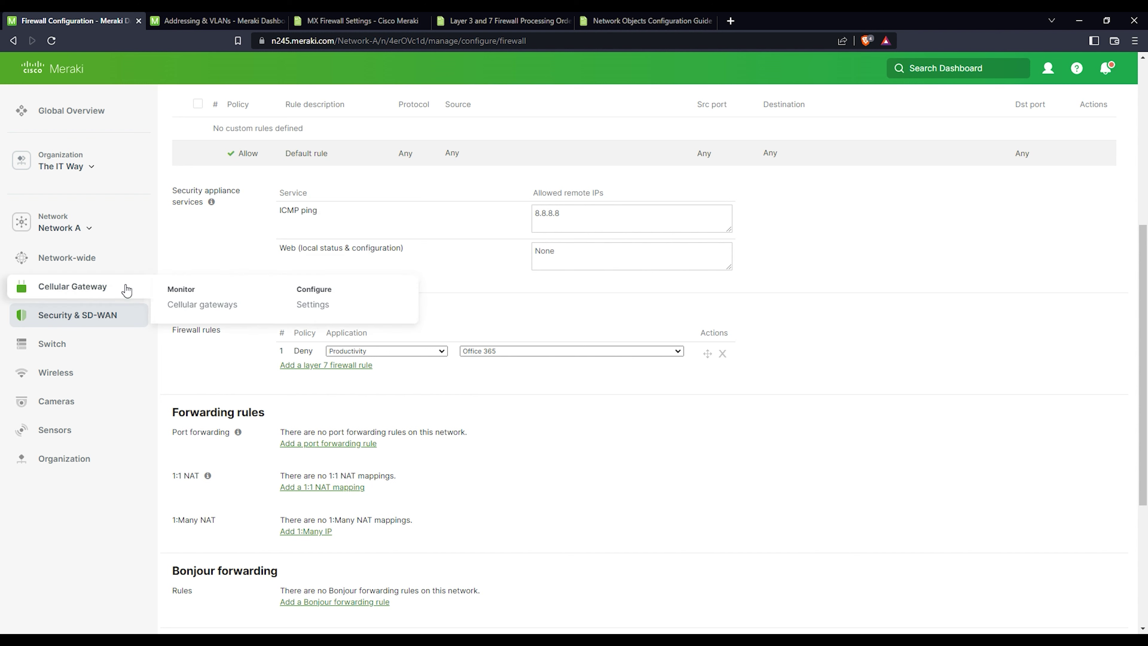
mouse_move(85, 258)
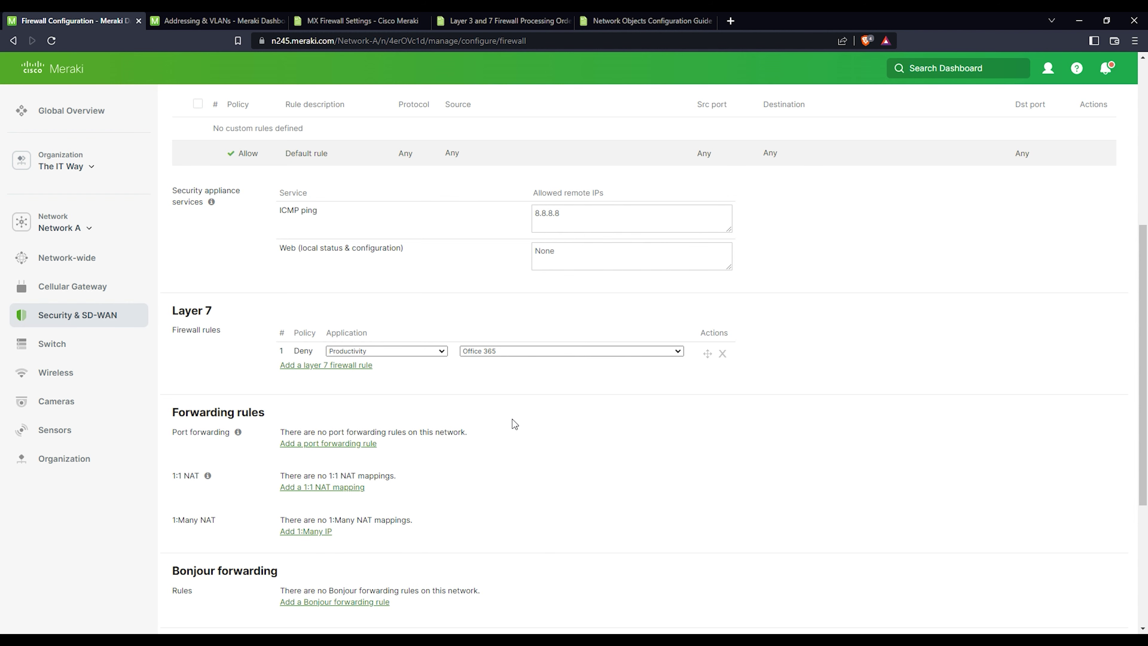
scroll(470, 388, up, 5)
scroll(446, 408, up, 1)
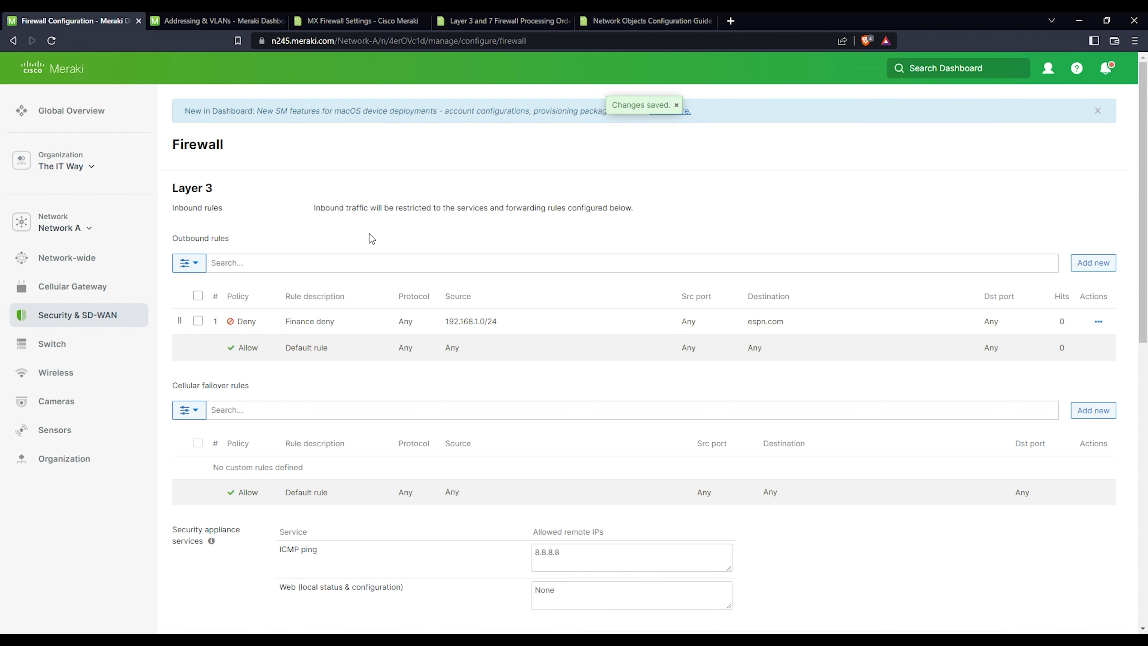
scroll(387, 314, down, 3)
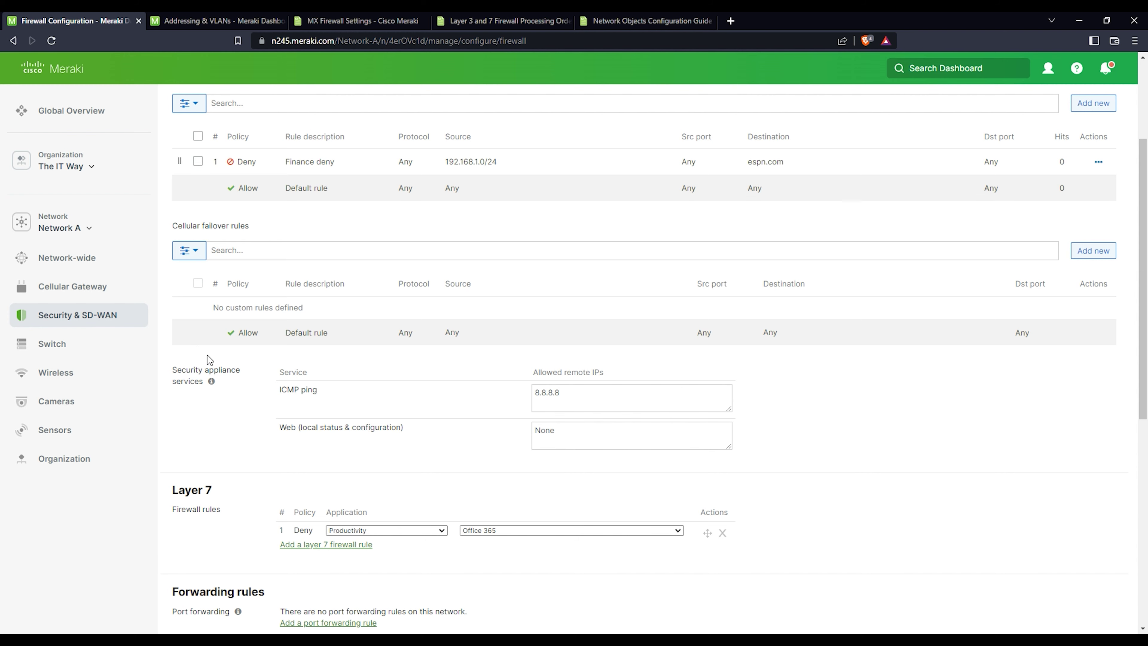
scroll(339, 402, down, 1)
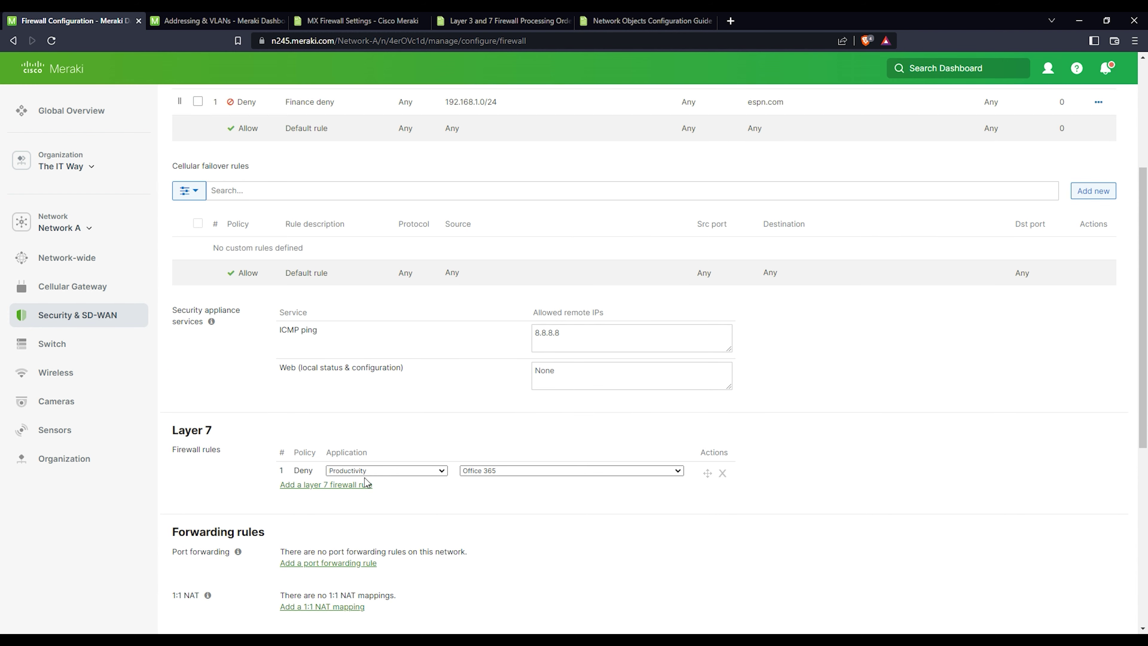
scroll(368, 478, up, 3)
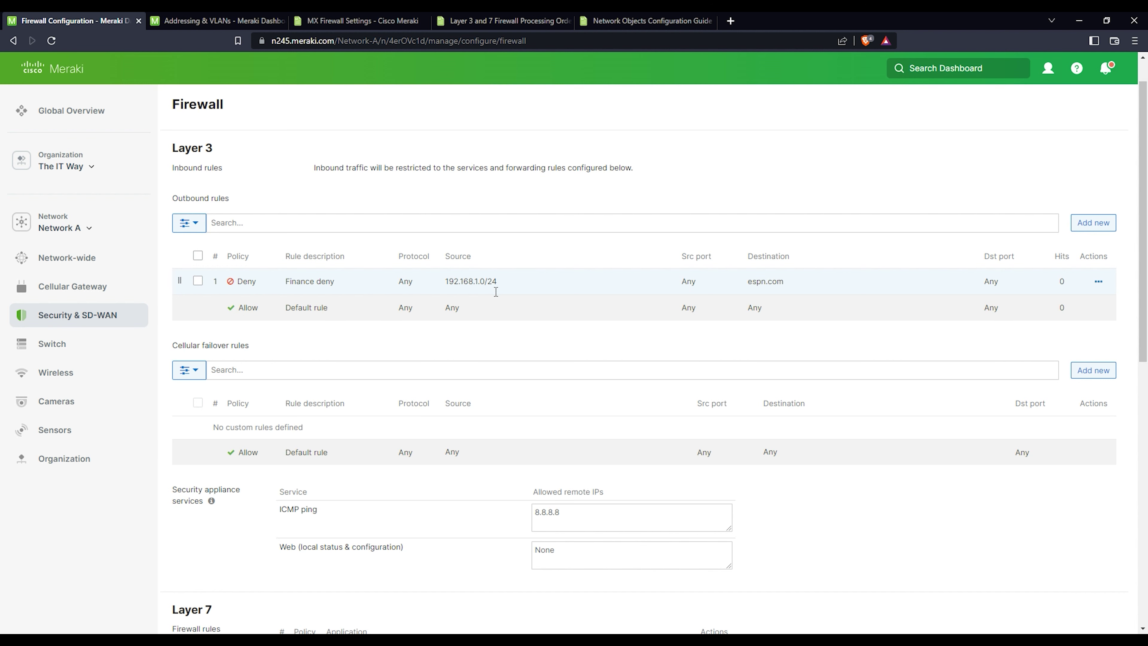
mouse_move(93, 466)
scroll(436, 377, down, 3)
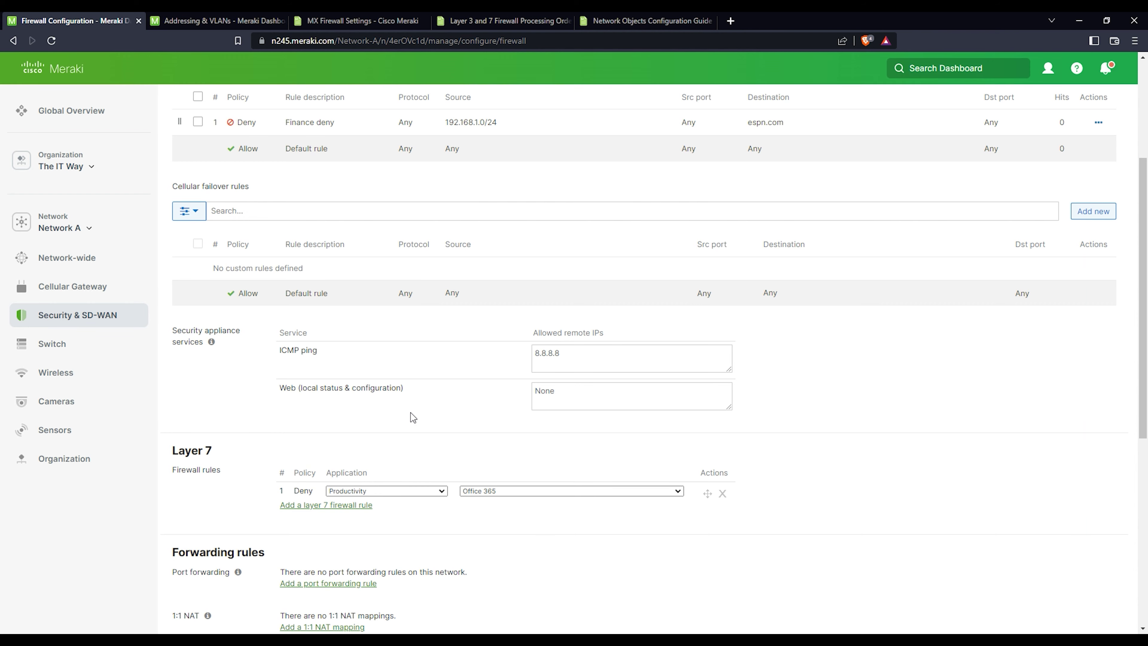
scroll(417, 417, up, 5)
scroll(331, 433, down, 5)
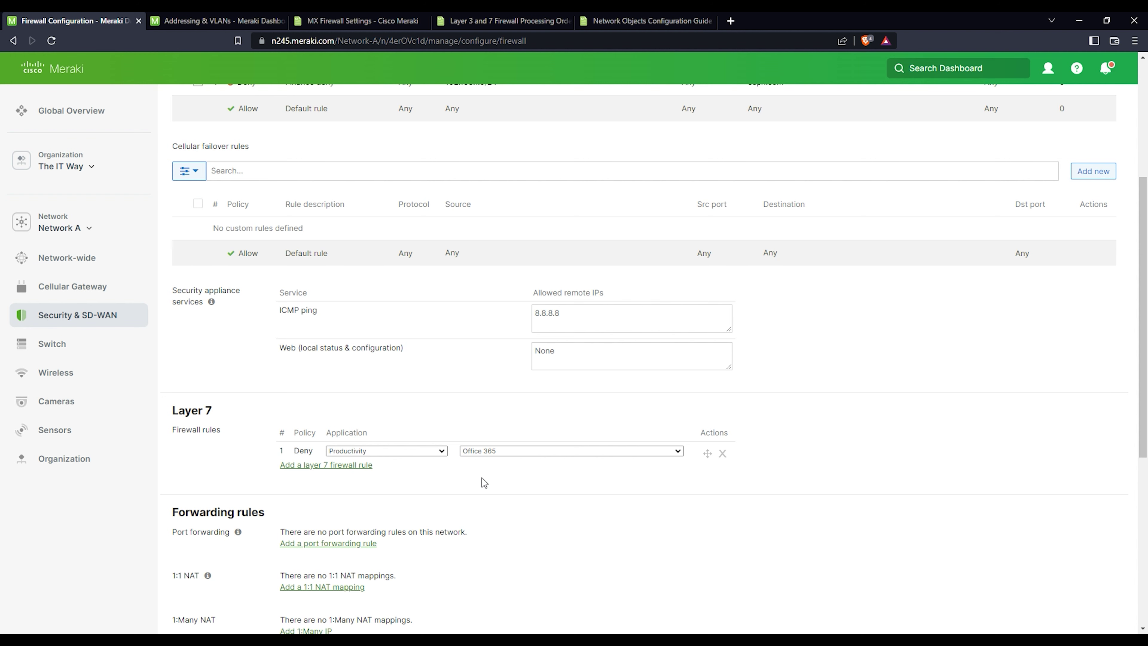
scroll(380, 468, down, 2)
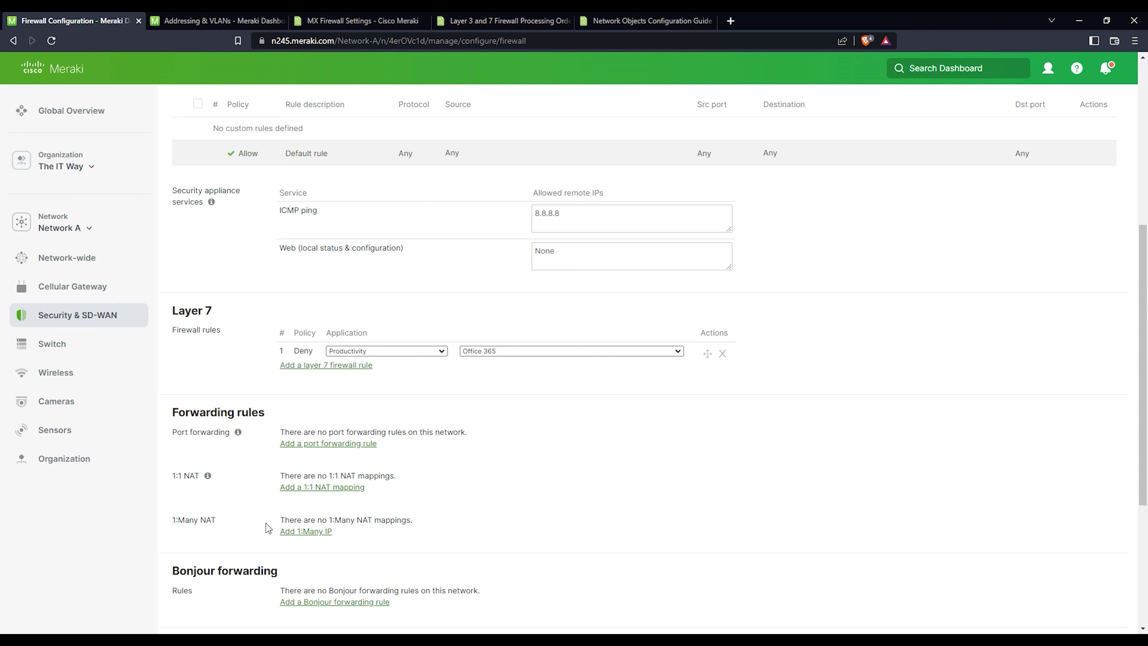
scroll(252, 486, up, 7)
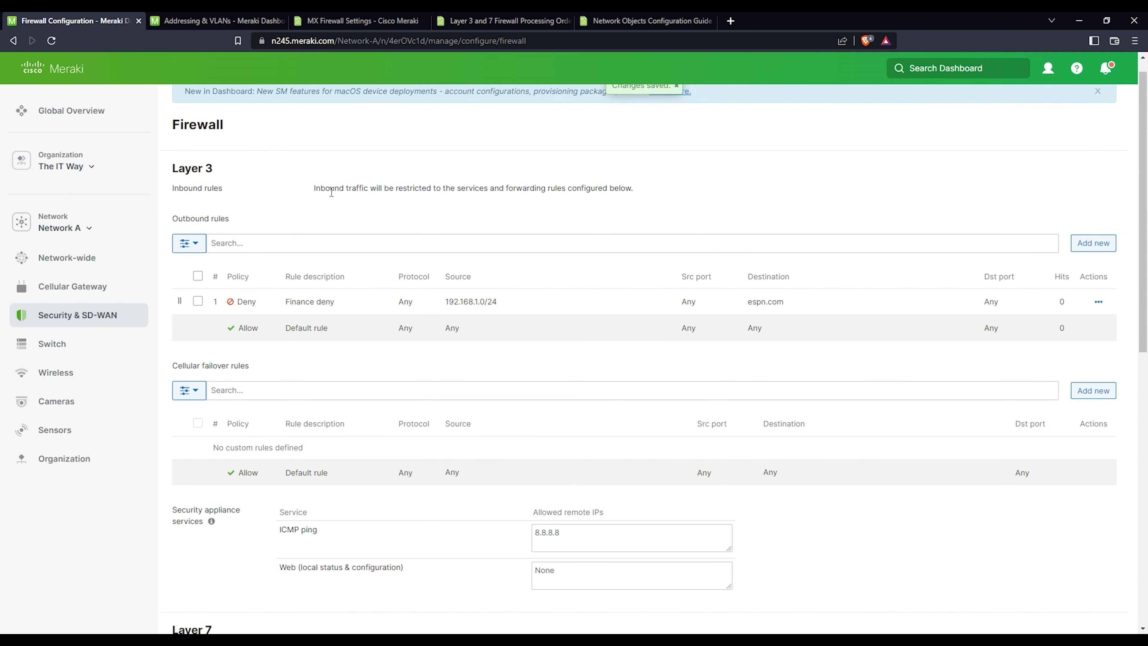
drag(369, 188, 466, 203)
scroll(263, 505, down, 6)
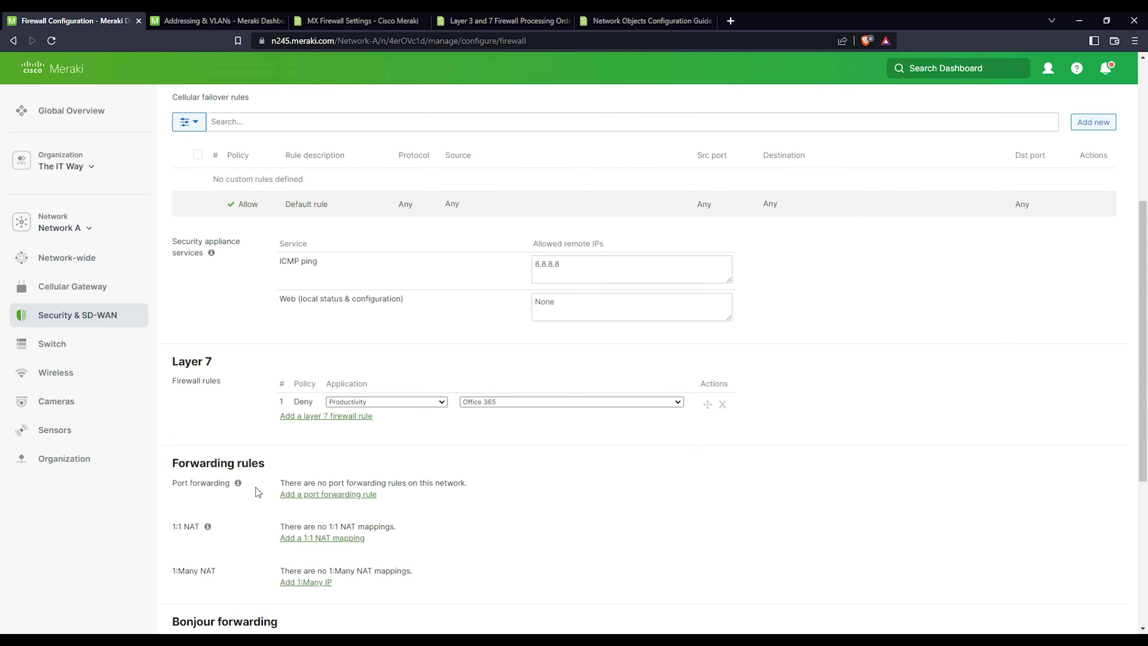